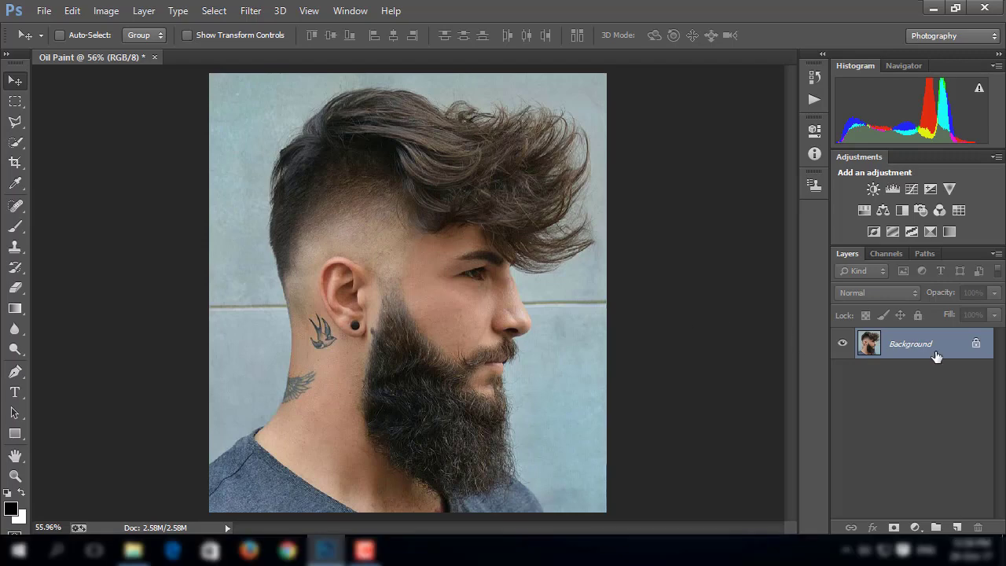
Duplicate the Background layer and open the Camera Raw filter on the copy.
mouse_move(945, 346)
mouse_down()
mouse_move(969, 469)
mouse_move(957, 527)
mouse_up()
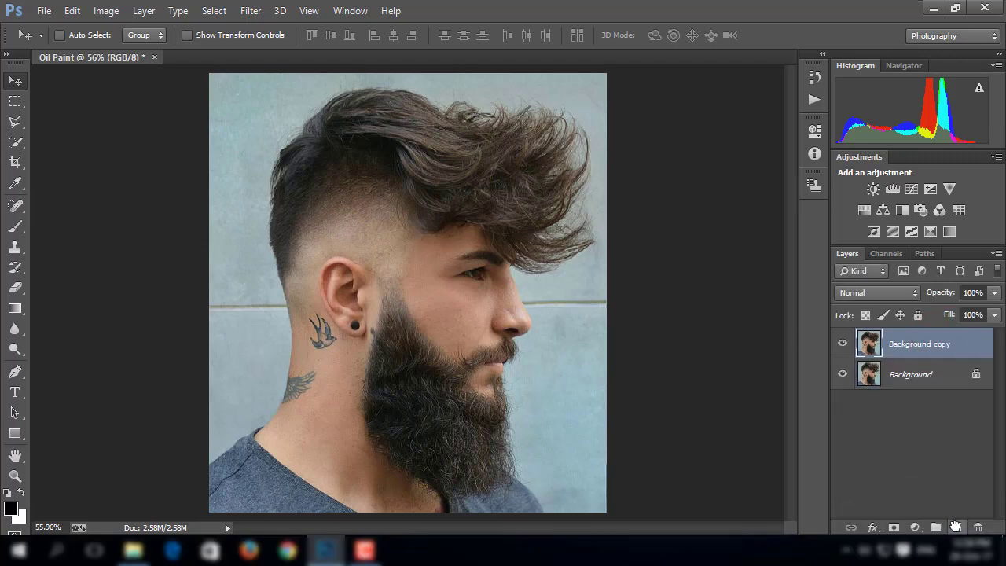
click(248, 10)
click(283, 102)
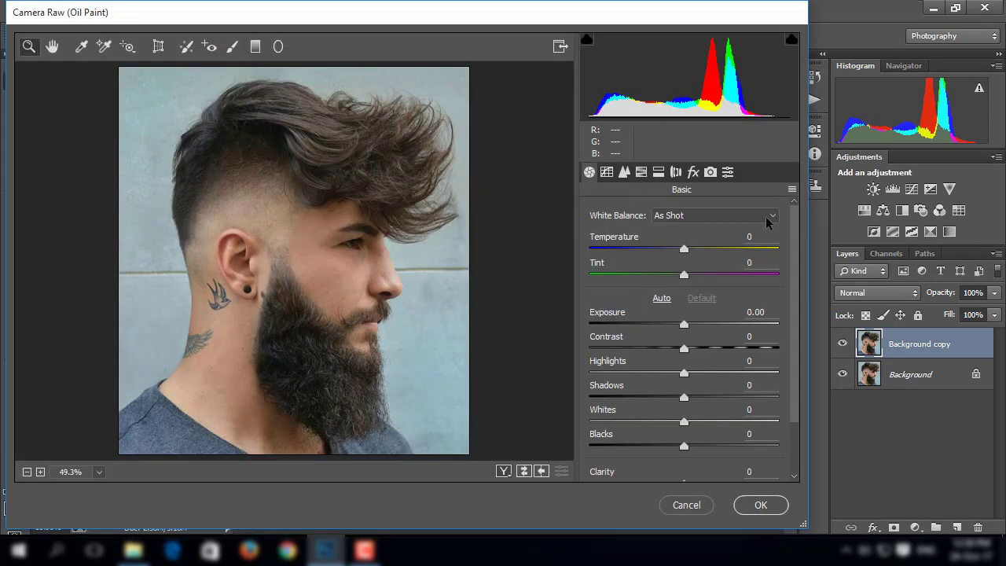
In Camera Raw Basic, set Auto white balance, Contrast +36, Highlights -100, Shadows +50, Whites -42.
click(770, 215)
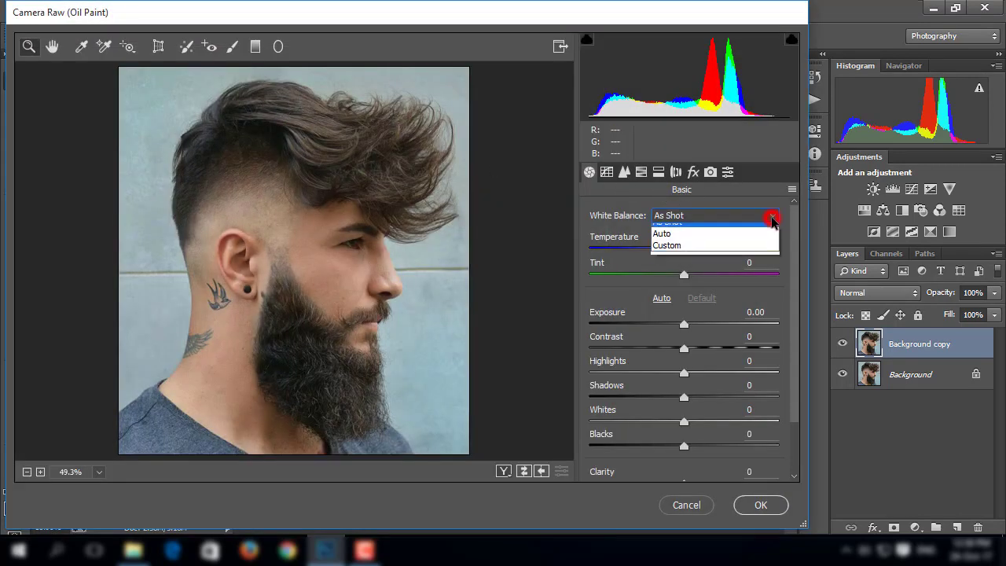
click(770, 245)
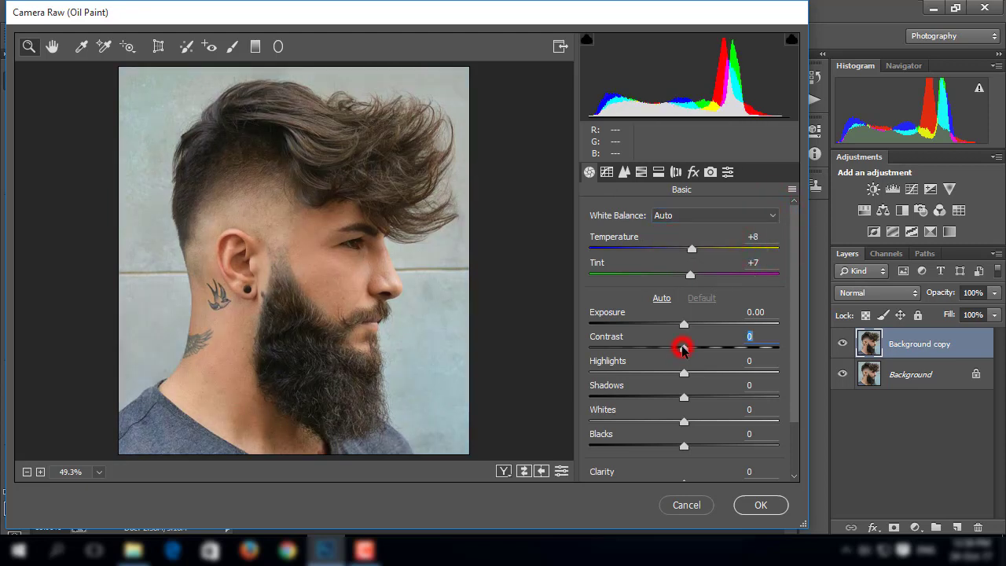
mouse_move(682, 349)
mouse_down()
mouse_move(716, 352)
mouse_move(589, 375)
mouse_up()
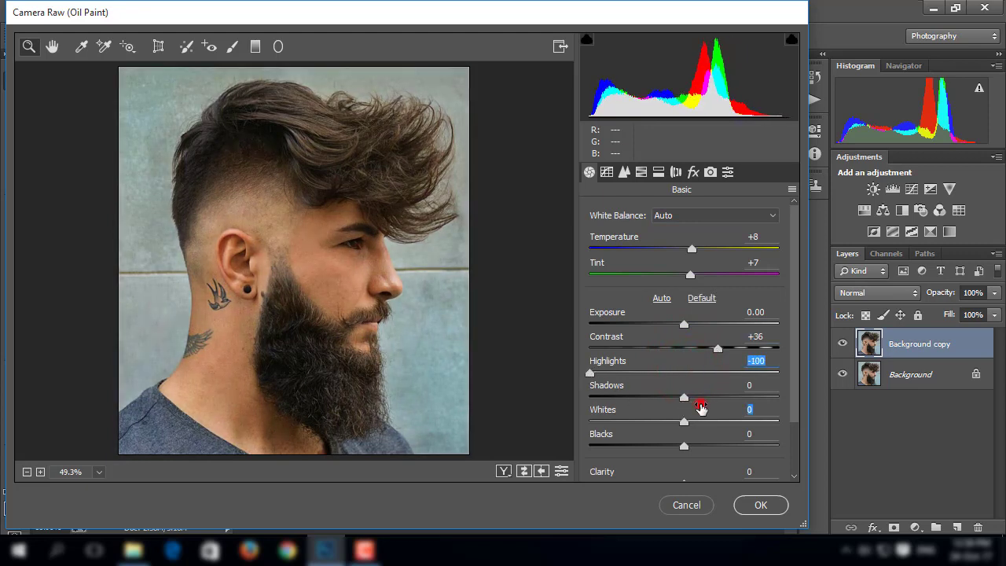
drag(684, 397, 739, 399)
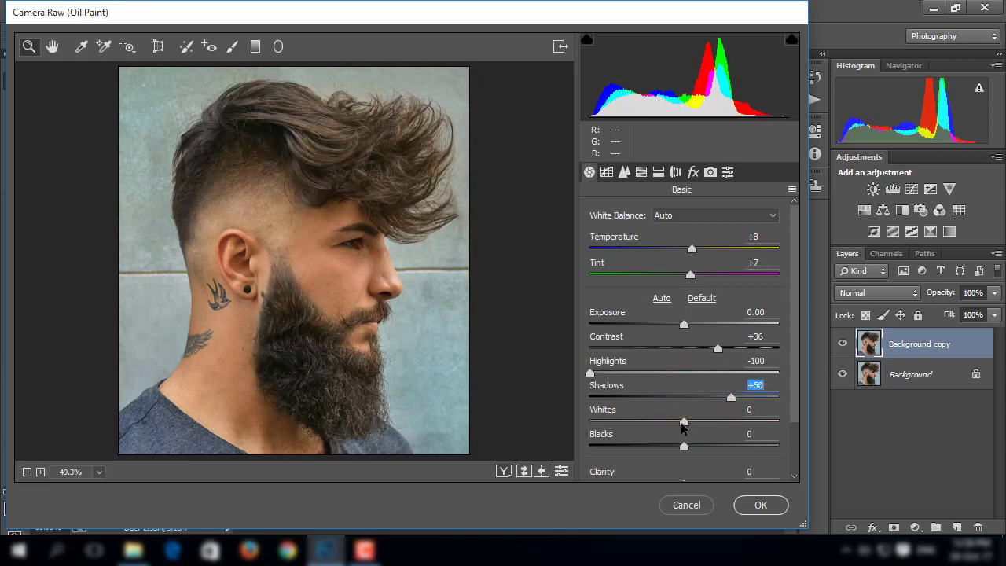
drag(684, 422, 645, 421)
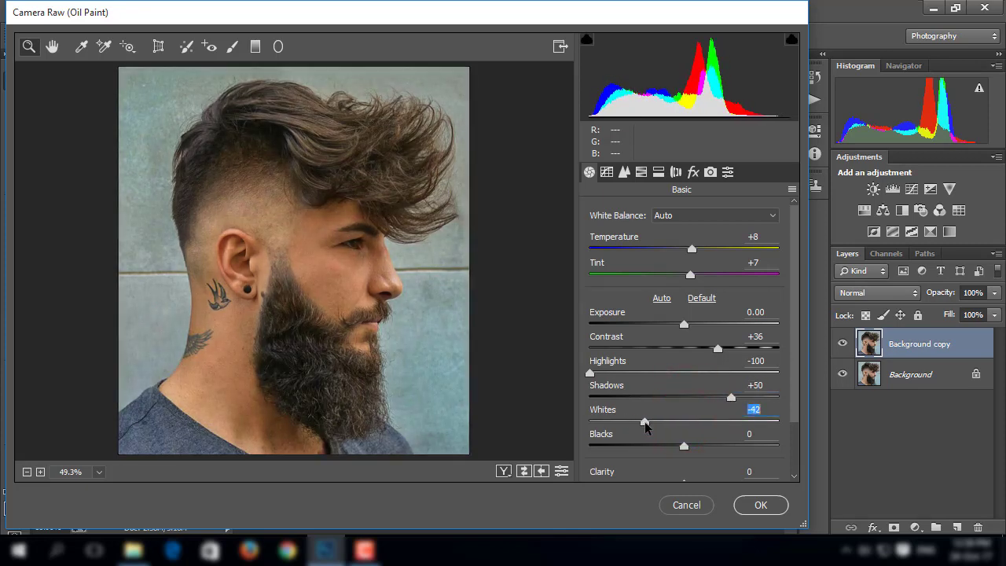
scroll(681, 428, down, 2)
Set Blacks +54, Clarity +58, Vibrance +7, Saturation -6, Whites -71, and apply Camera Raw.
drag(685, 409, 737, 414)
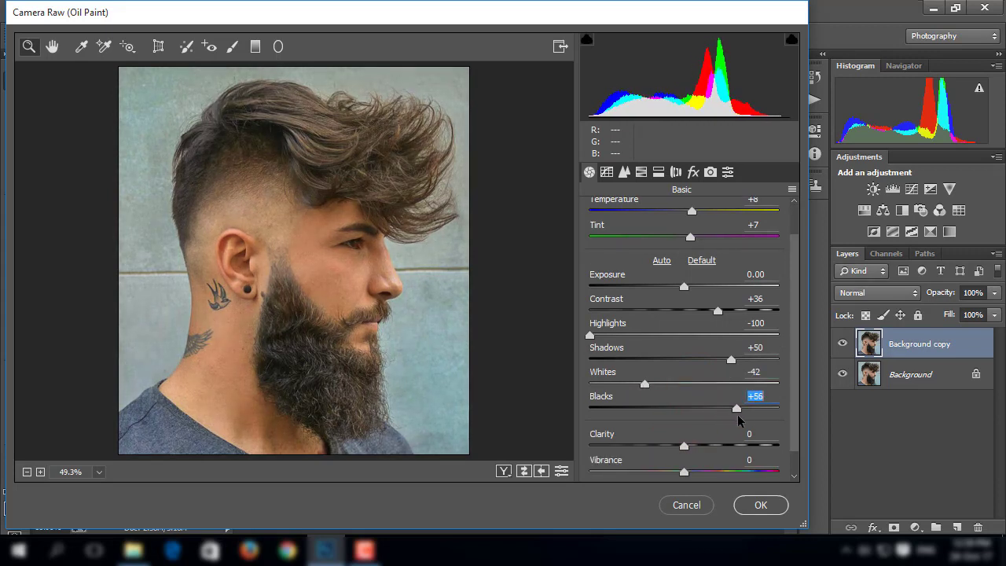
click(684, 445)
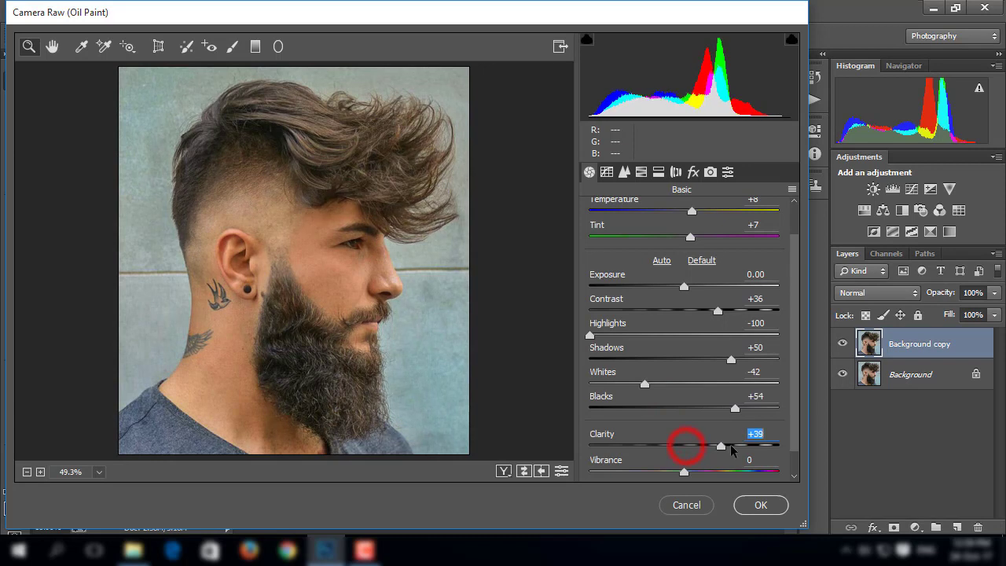
drag(687, 448, 747, 449)
scroll(699, 379, down, 1)
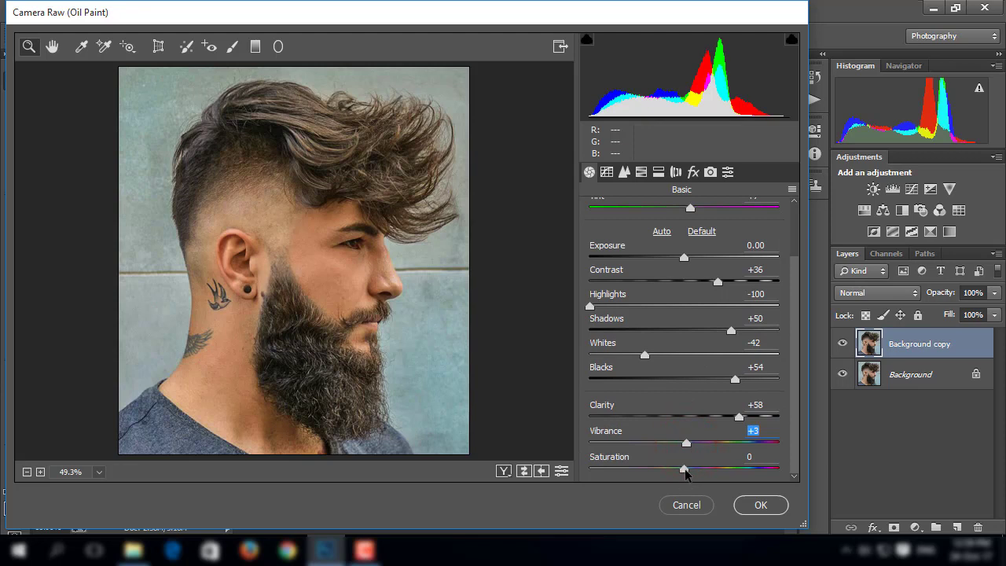
drag(686, 470, 695, 471)
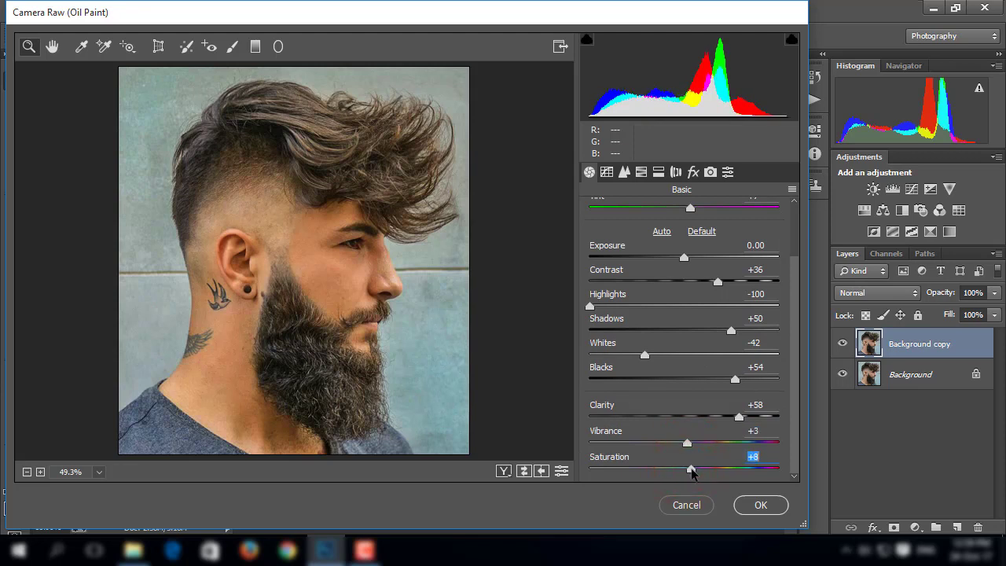
drag(687, 443, 669, 443)
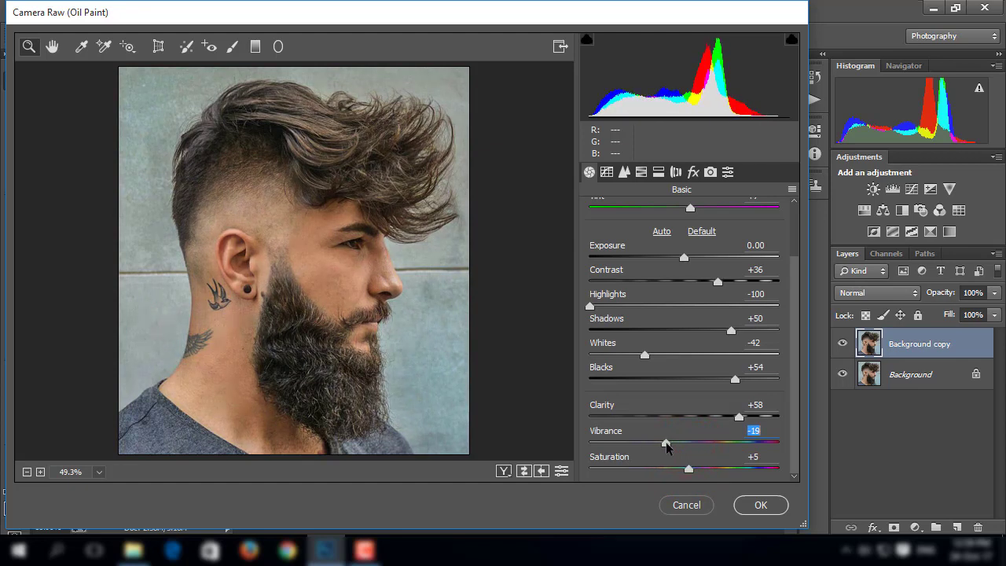
mouse_move(665, 445)
mouse_down()
mouse_move(714, 443)
mouse_move(688, 447)
mouse_move(676, 470)
mouse_up()
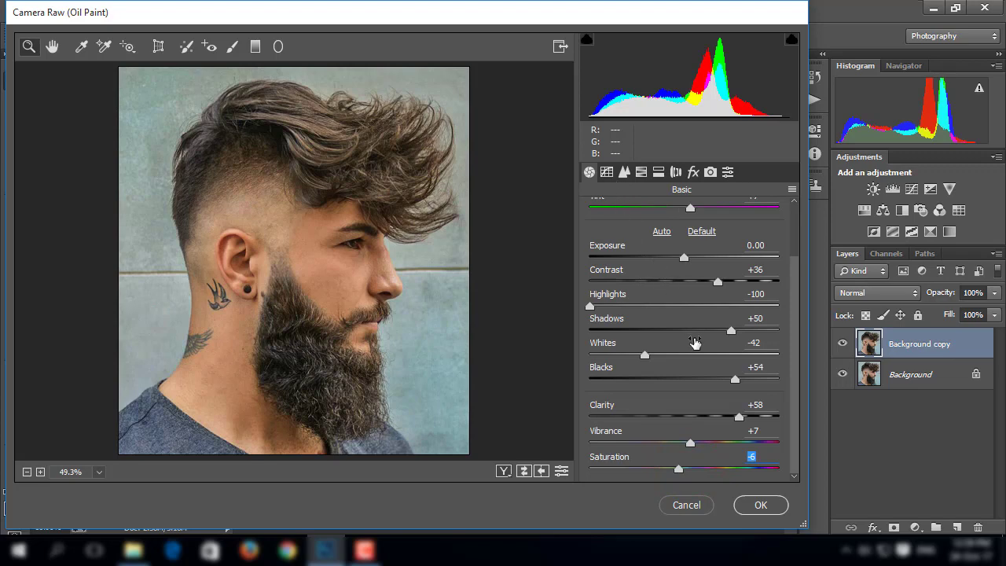
mouse_move(644, 356)
mouse_down()
mouse_move(579, 358)
mouse_move(619, 381)
mouse_up()
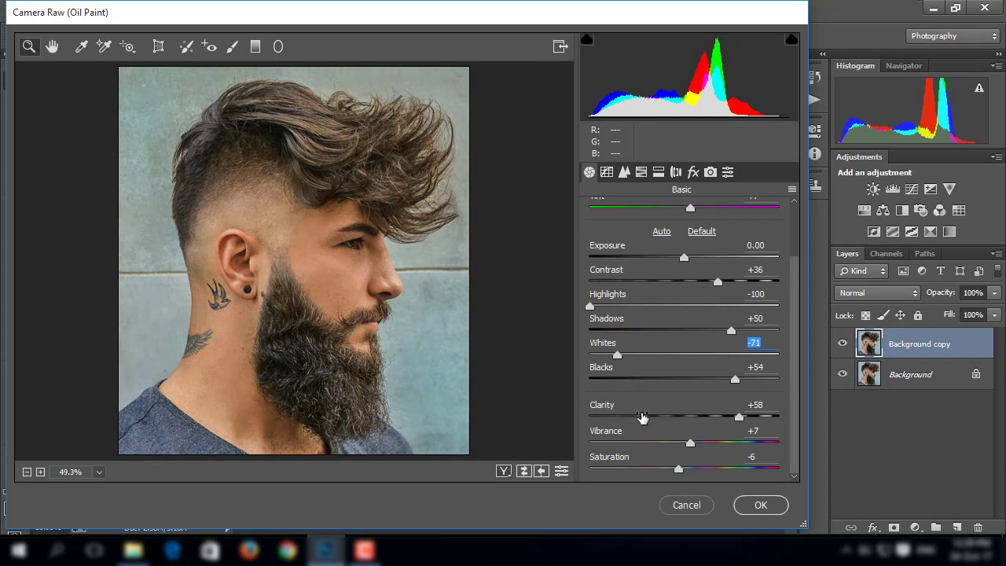
click(752, 507)
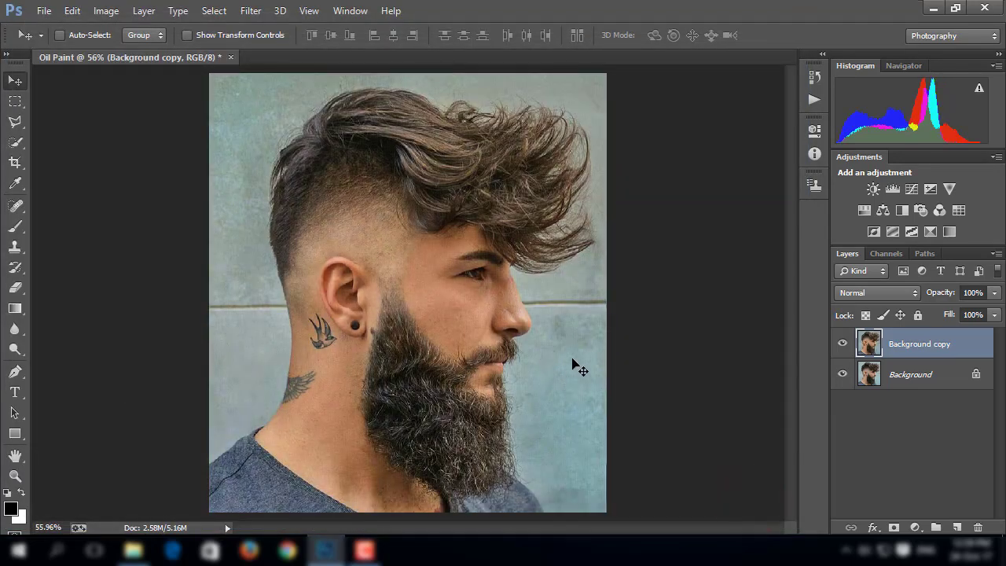
Toggle the Background copy's visibility to compare with the original, then launch Oil Paint.
click(842, 347)
click(842, 348)
right_click(938, 345)
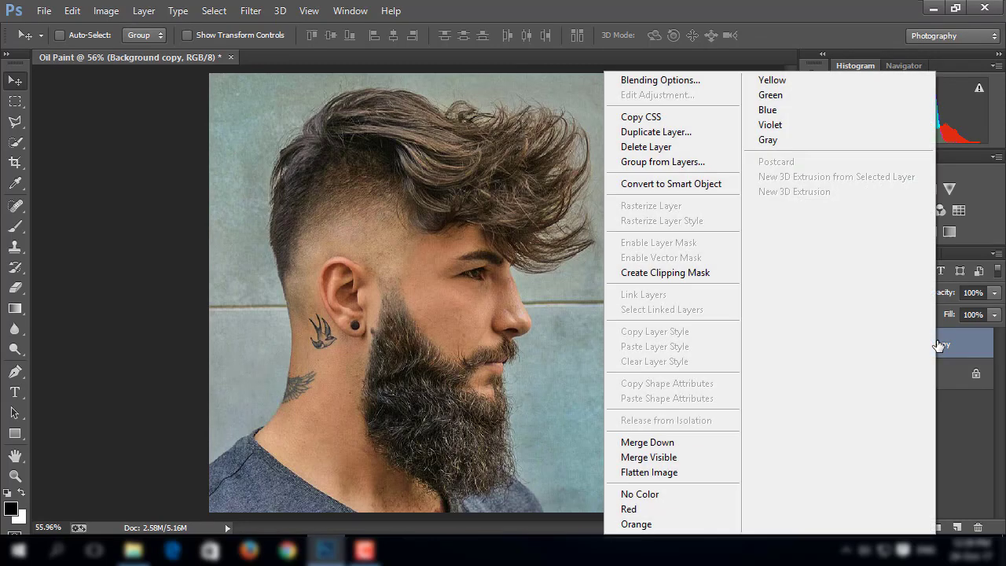
click(696, 442)
drag(943, 345, 956, 524)
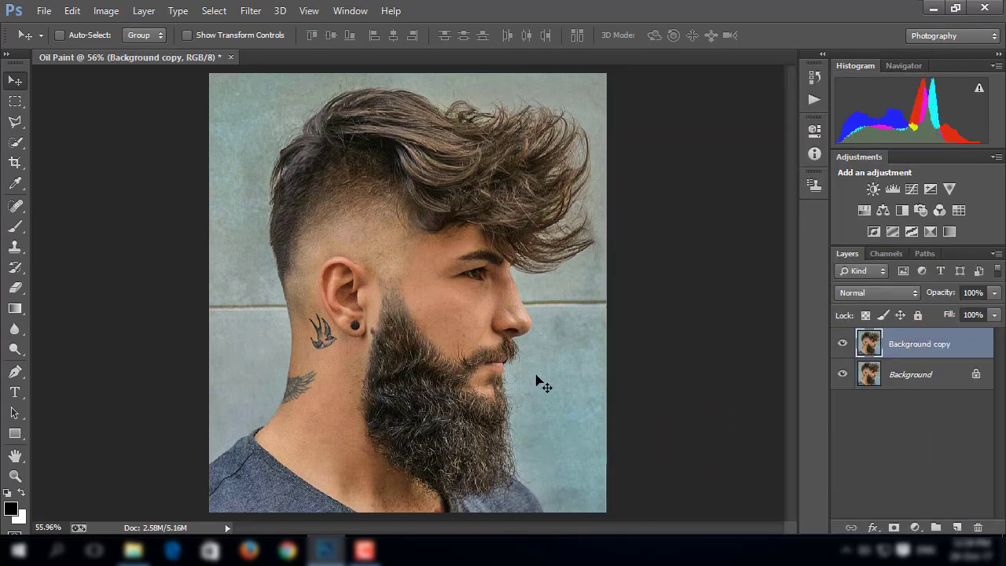
click(251, 11)
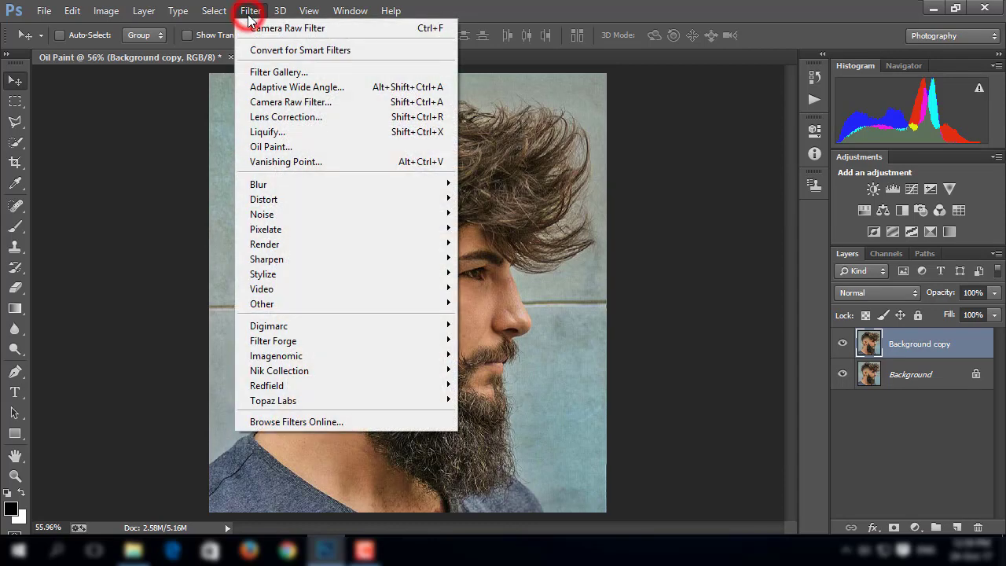
click(271, 147)
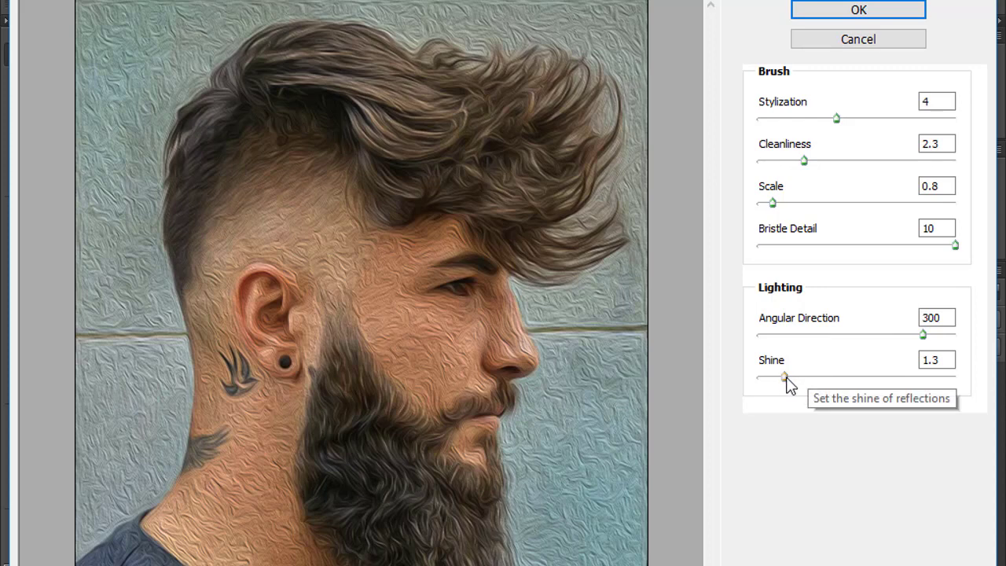
Apply Oil Paint with Shine 0.2, Stylization 3.91, Cleanliness 2.2, Scale 0.8, Bristle Detail 10.
drag(786, 376, 763, 375)
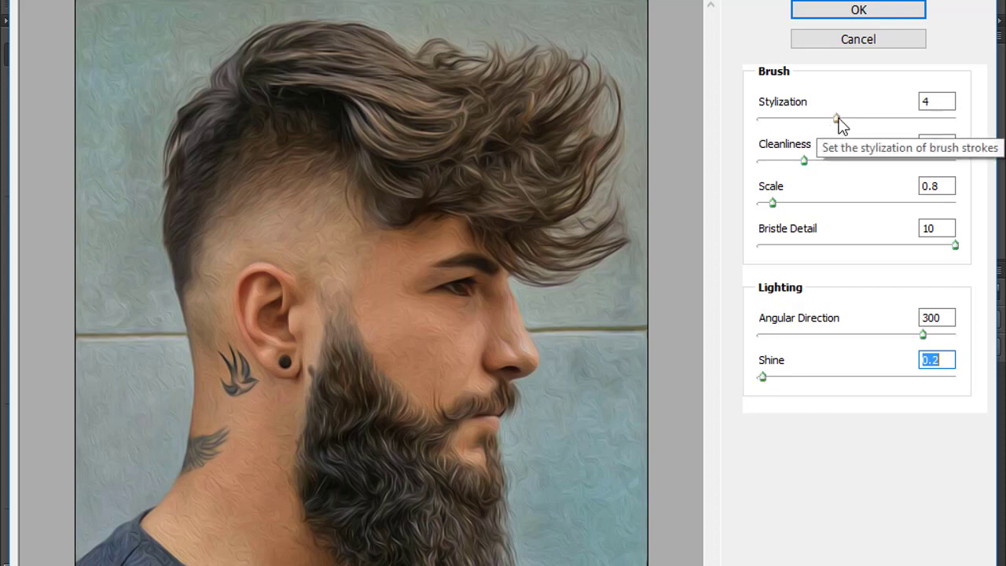
drag(836, 118, 878, 118)
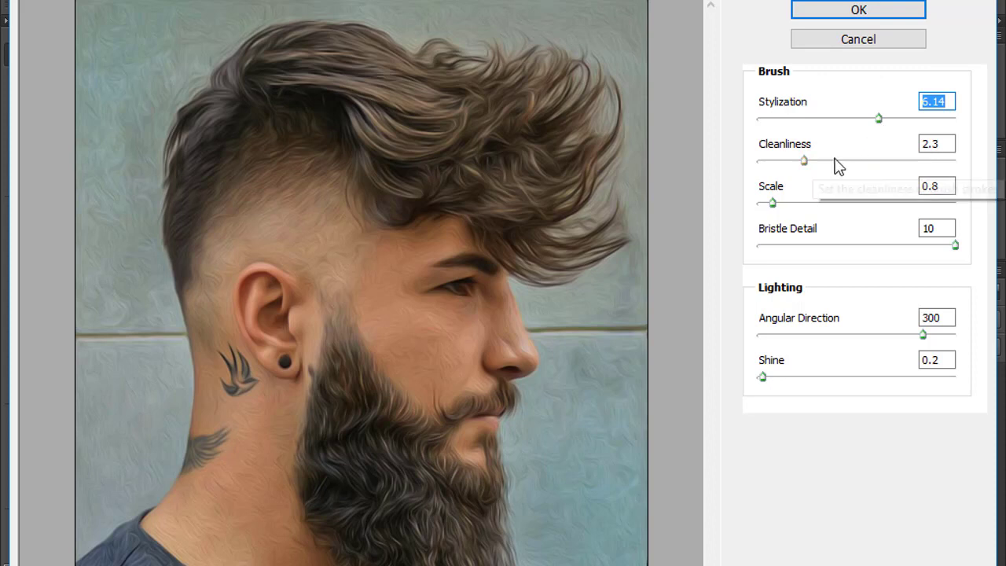
click(803, 159)
mouse_move(823, 161)
mouse_down()
mouse_move(848, 161)
mouse_move(819, 161)
mouse_up()
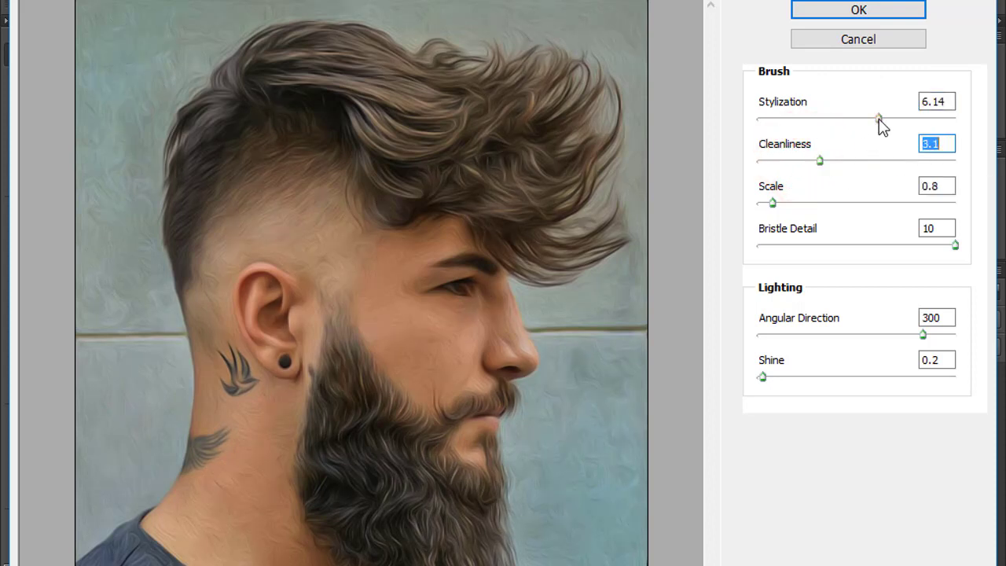
drag(877, 118, 835, 129)
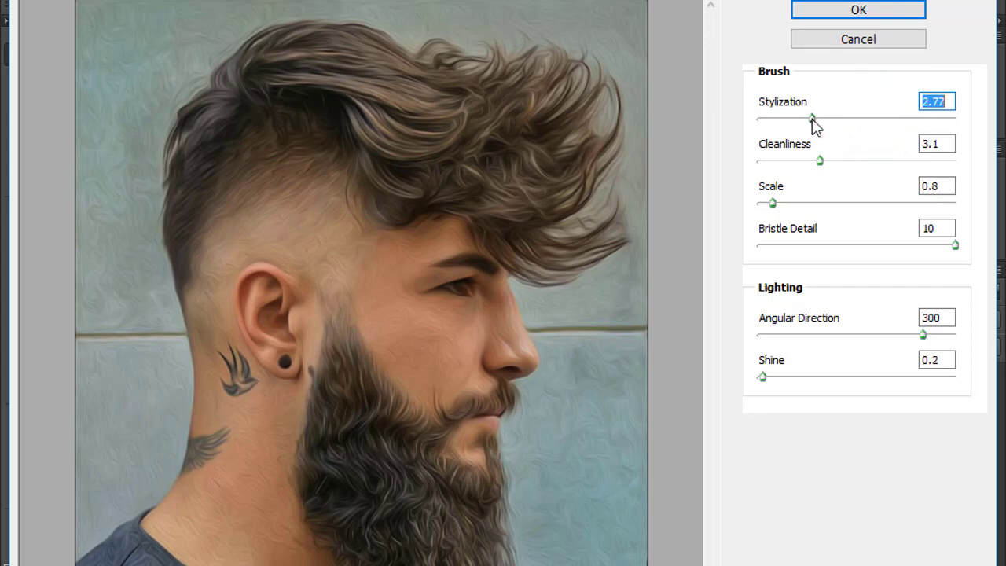
click(820, 160)
drag(820, 160, 796, 161)
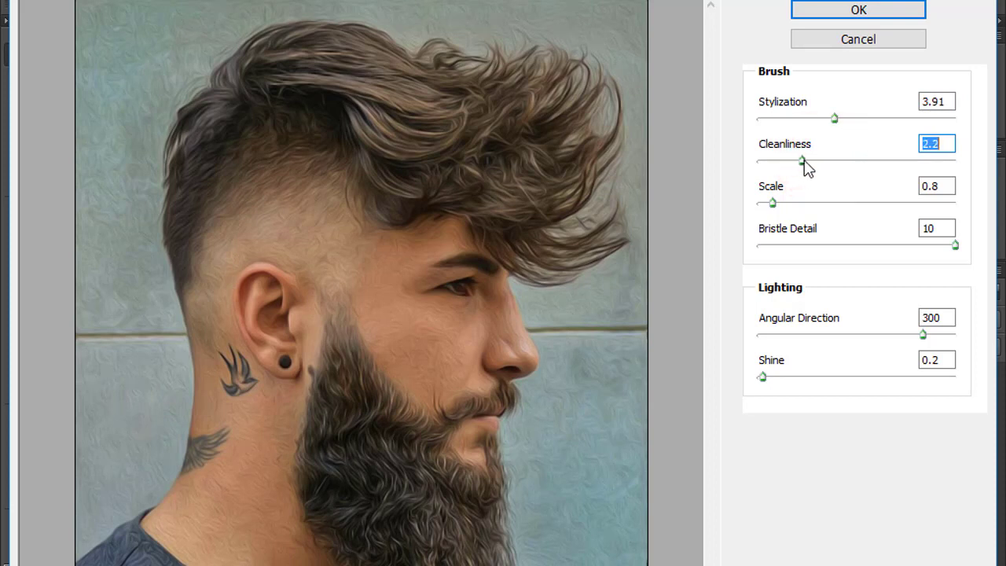
click(836, 11)
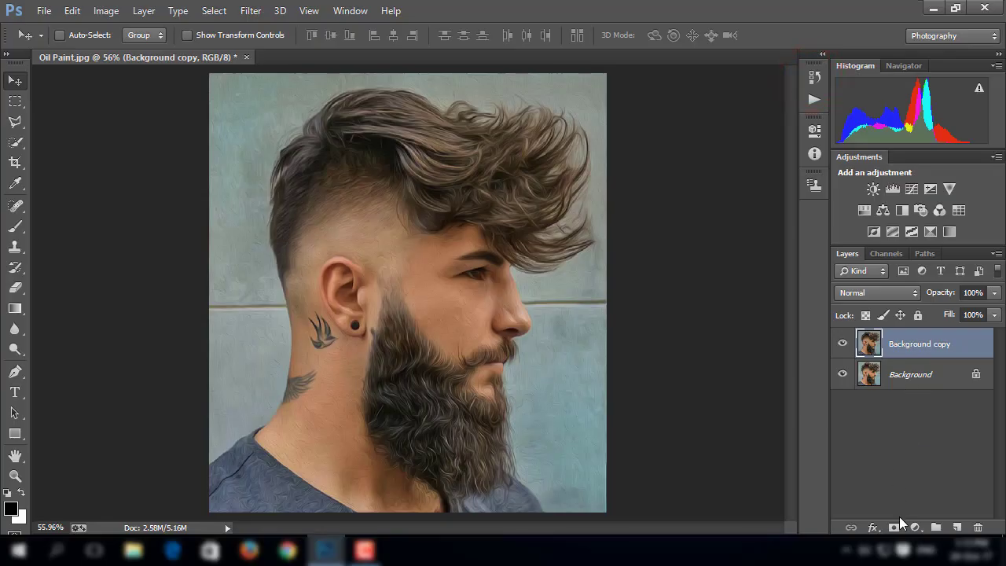
Add a layer mask to Background copy, then brush the mask near the eye at 200% zoom.
click(894, 526)
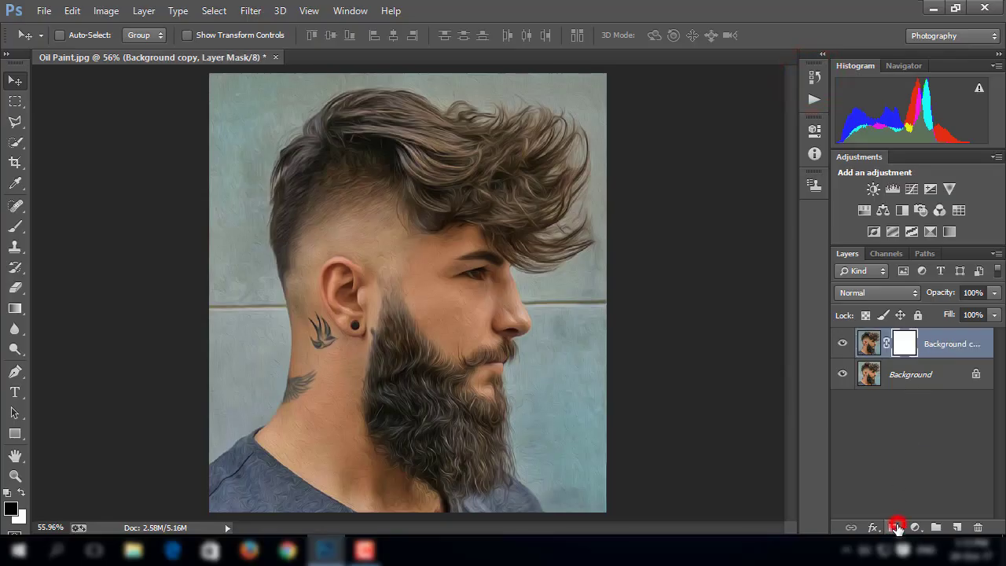
right_click(14, 227)
click(78, 222)
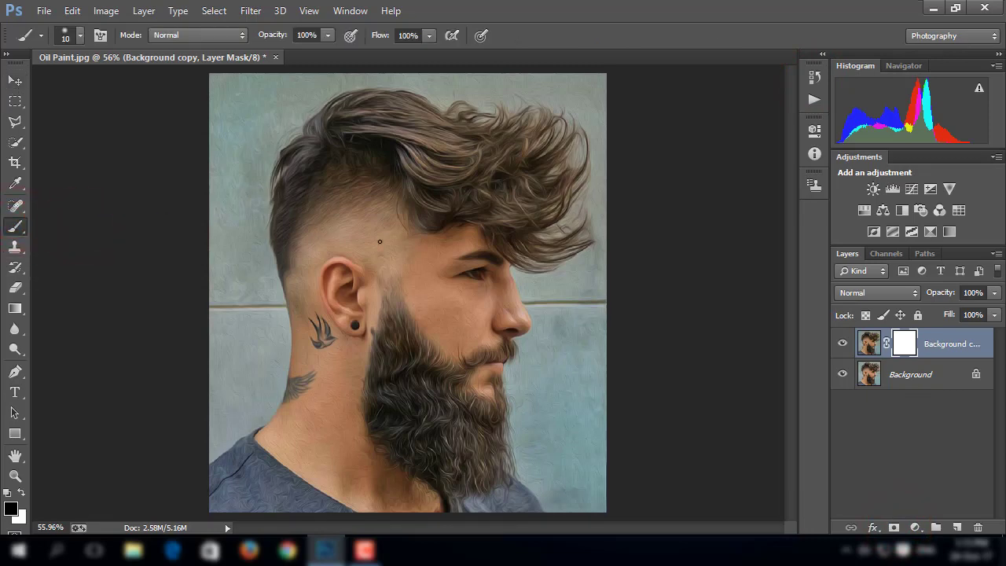
key(ctrl+plus)
key(ctrl+plus)
key(ctrl+plus)
drag(647, 250, 532, 255)
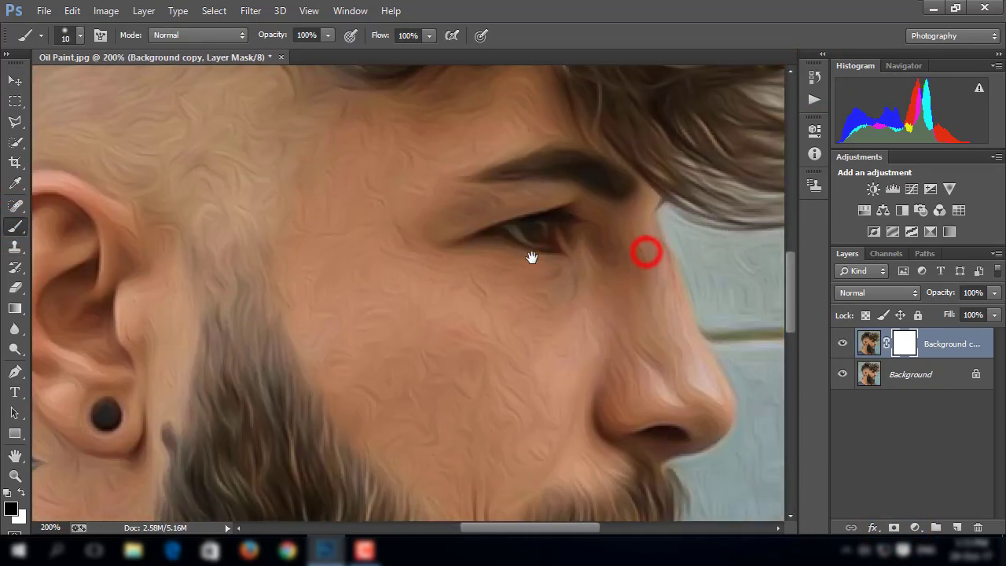
click(521, 229)
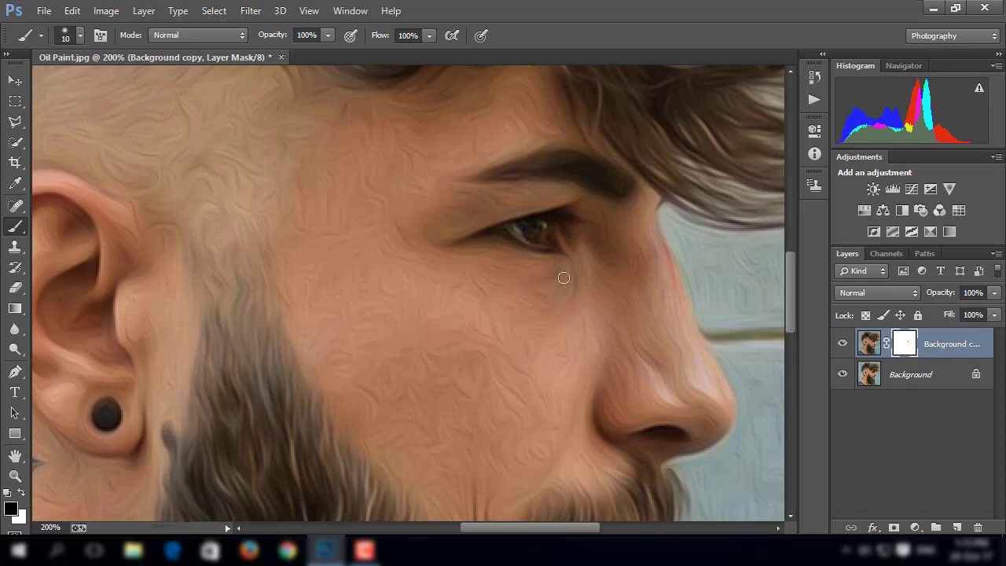
Brush the oil effect off the lower lip, fit the image on screen, and hide the copy.
drag(571, 317, 474, 90)
drag(489, 260, 494, 216)
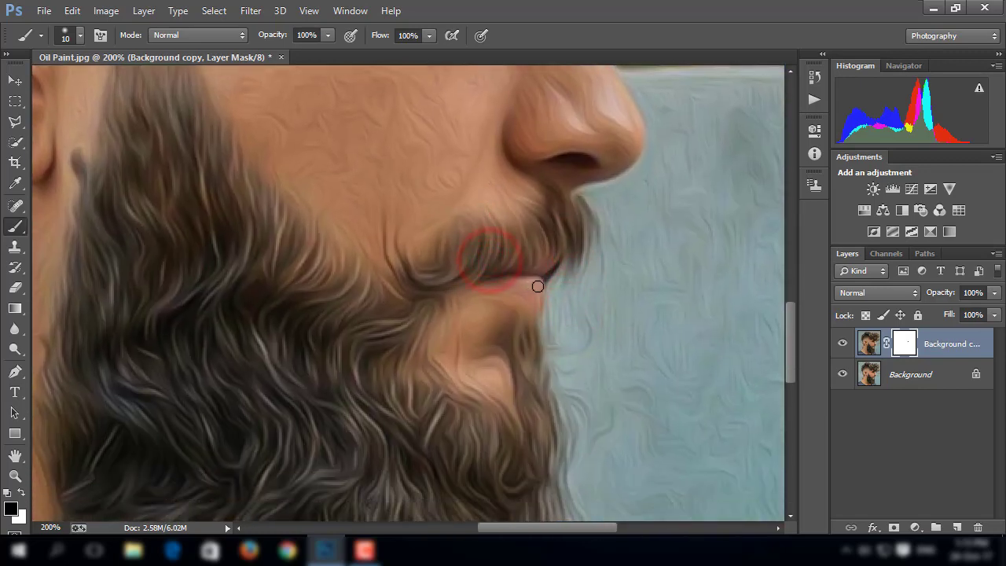
drag(535, 285, 529, 285)
drag(525, 297, 620, 519)
drag(487, 260, 352, 449)
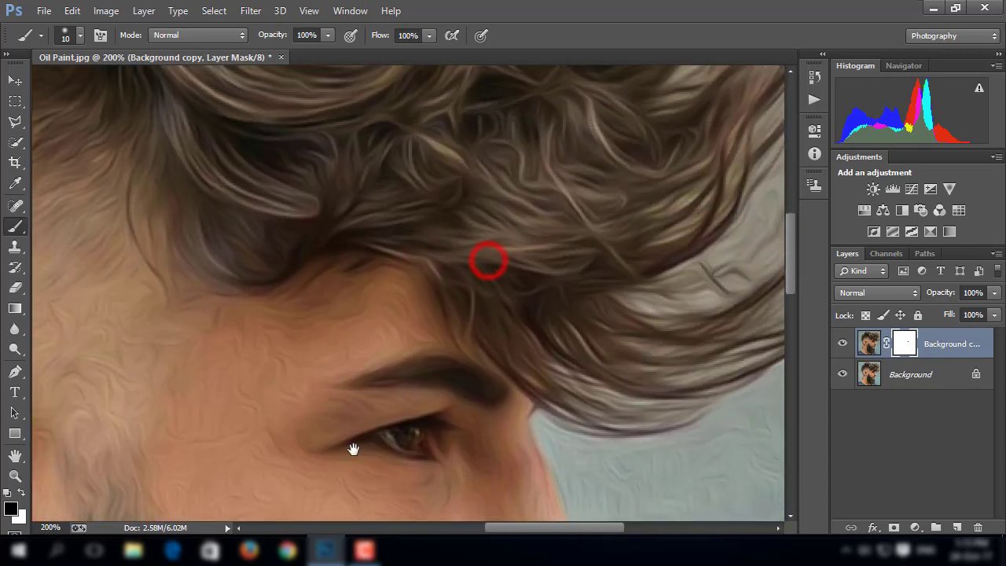
drag(448, 181, 449, 272)
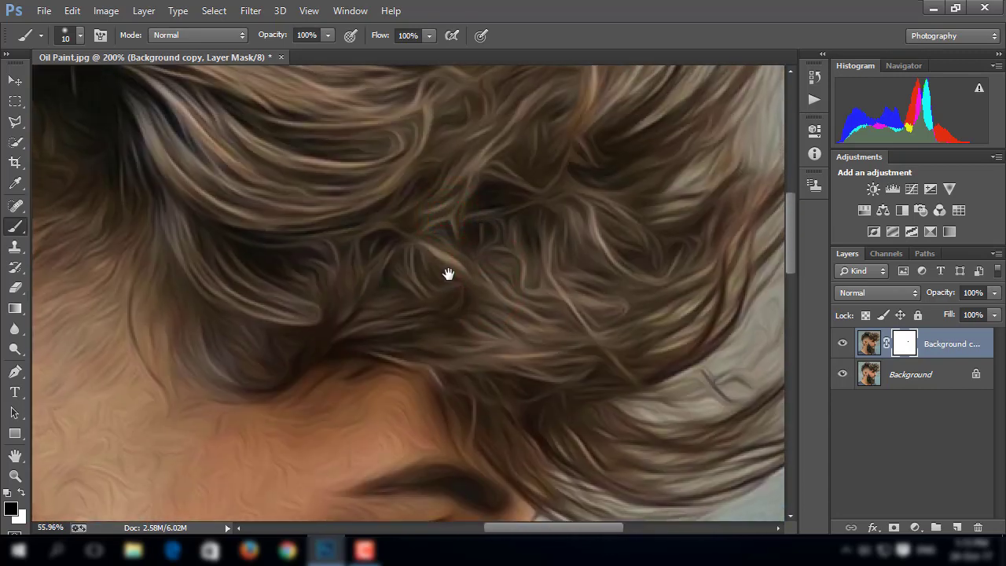
key(ctrl+0)
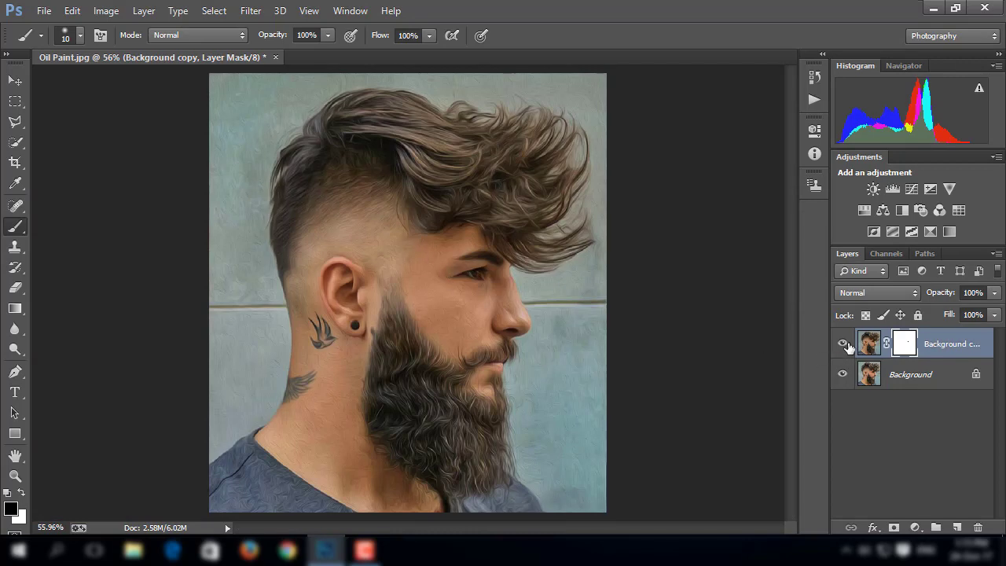
click(842, 344)
Show the copy again and mask the oil effect around the eye, nose and moustache.
click(843, 343)
drag(480, 272, 478, 275)
click(513, 332)
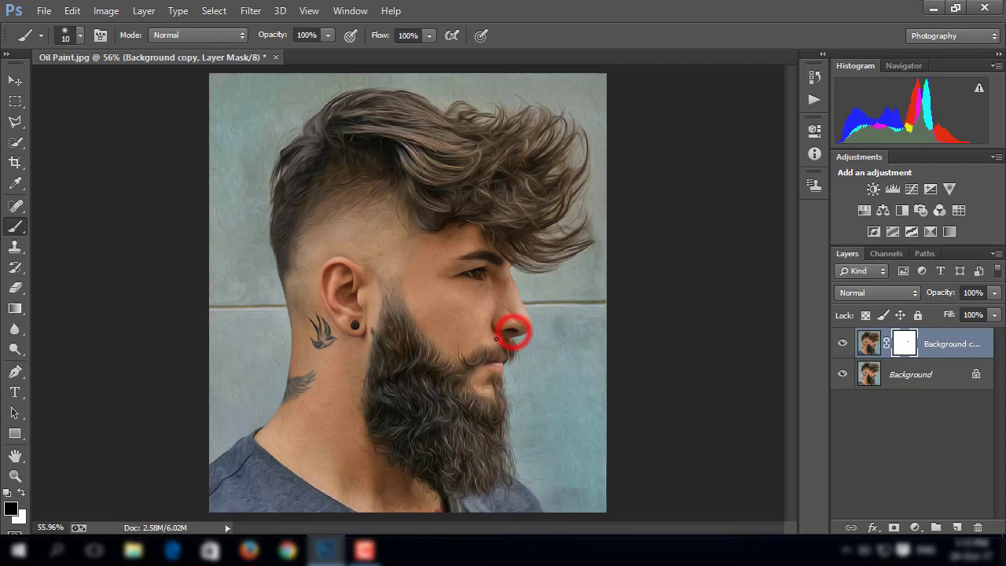
Toggle the top layer to compare, then merge it down into Background.
click(843, 346)
click(843, 346)
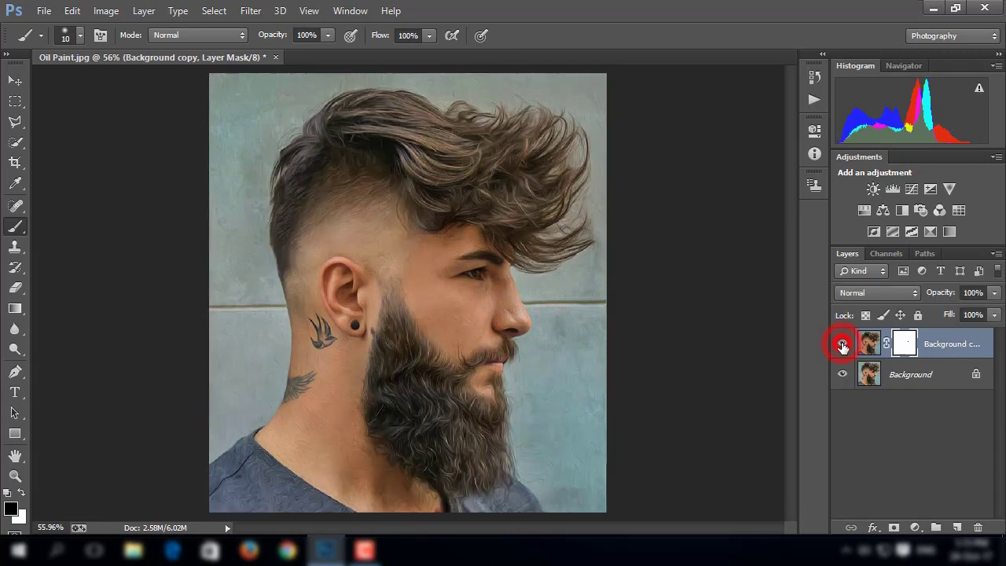
right_click(984, 350)
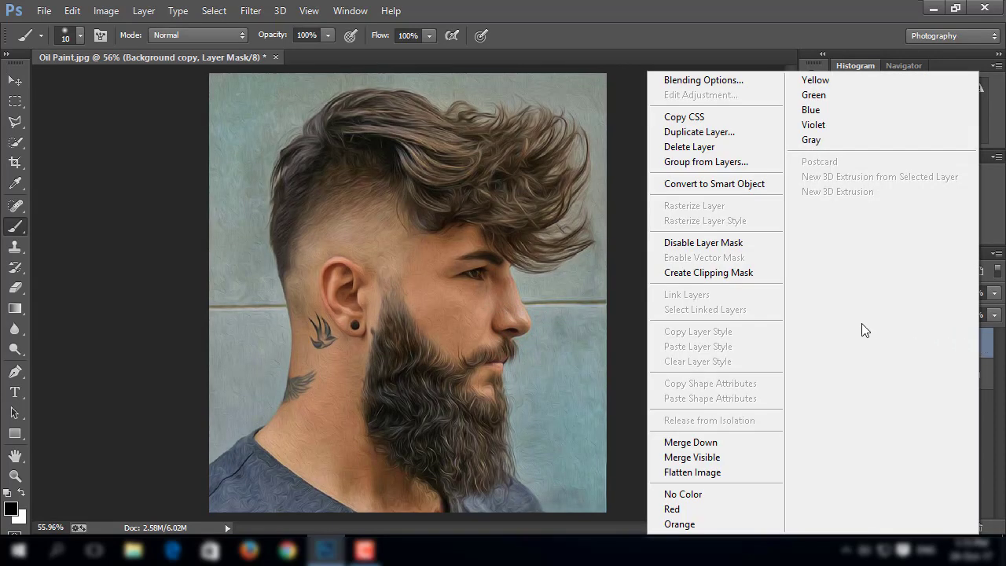
click(751, 436)
With the Move Tool active, duplicate Background and open the Camera Raw filter on the copy.
click(16, 79)
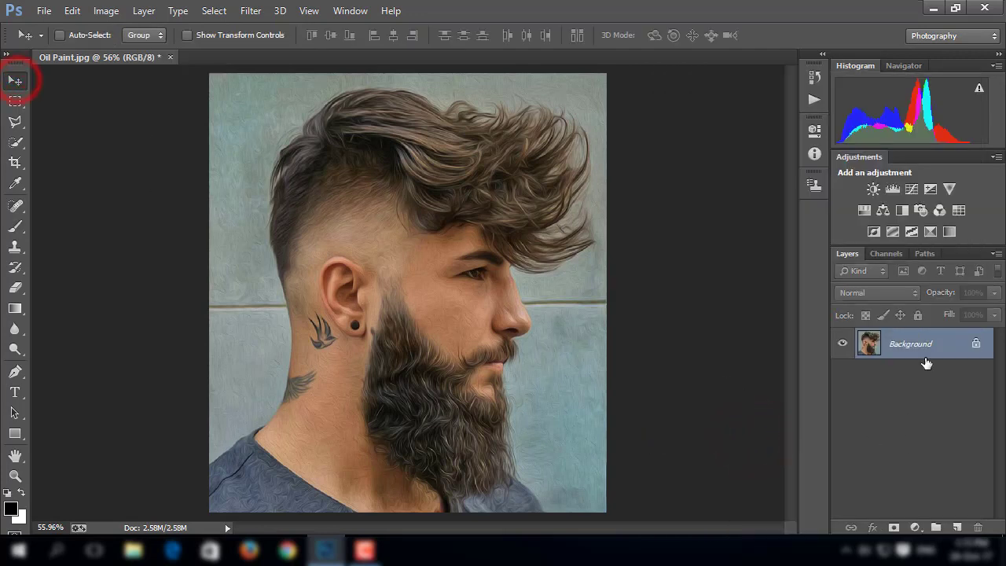
drag(939, 345, 956, 528)
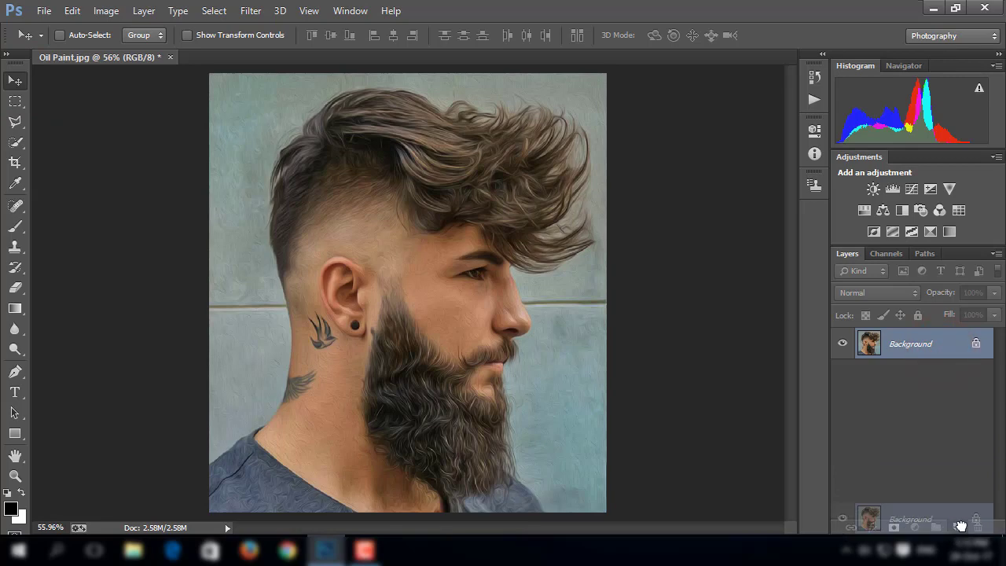
click(250, 11)
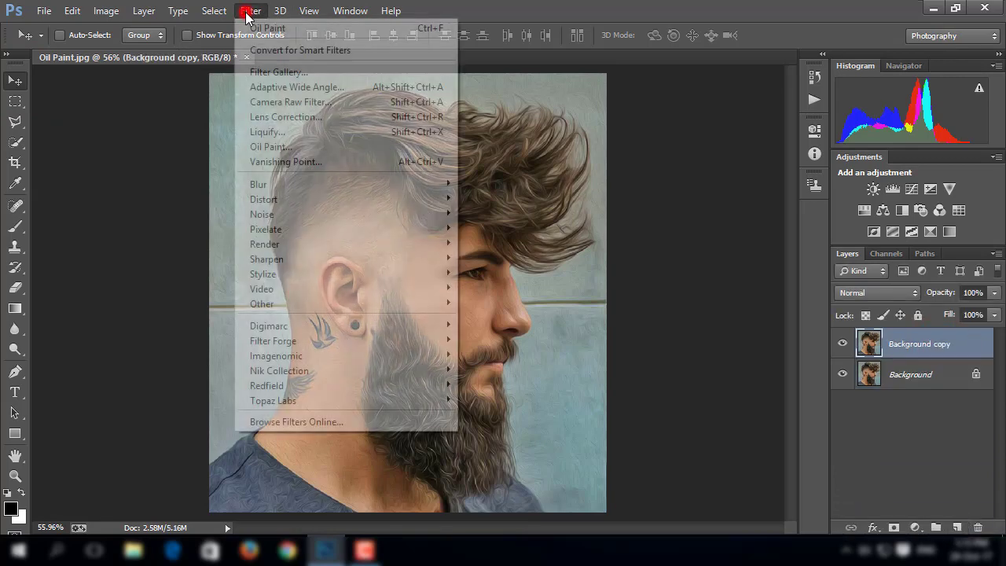
click(271, 108)
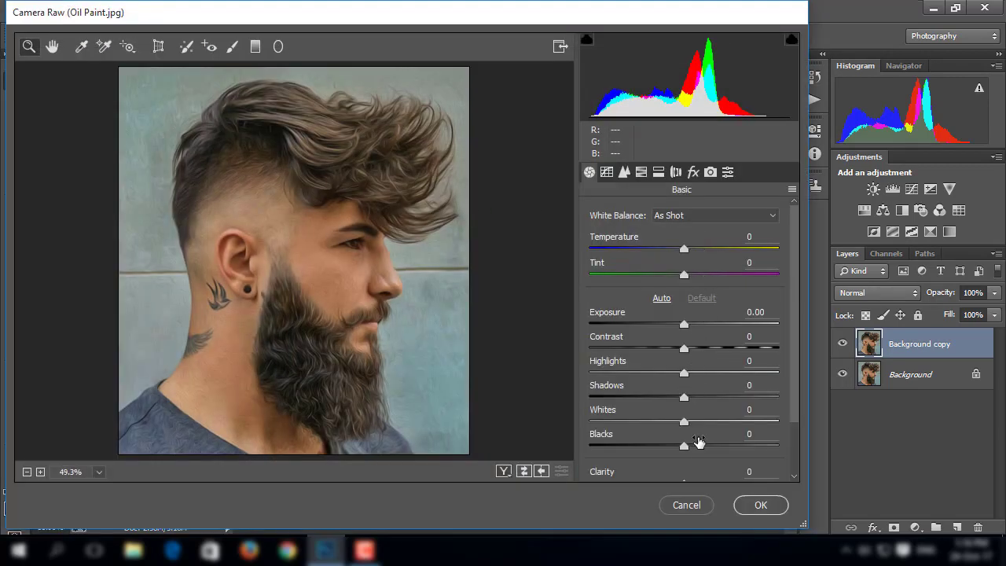
Set Clarity +63, Vibrance +12 and Contrast +4 in the Basic panel.
scroll(695, 451, down, 2)
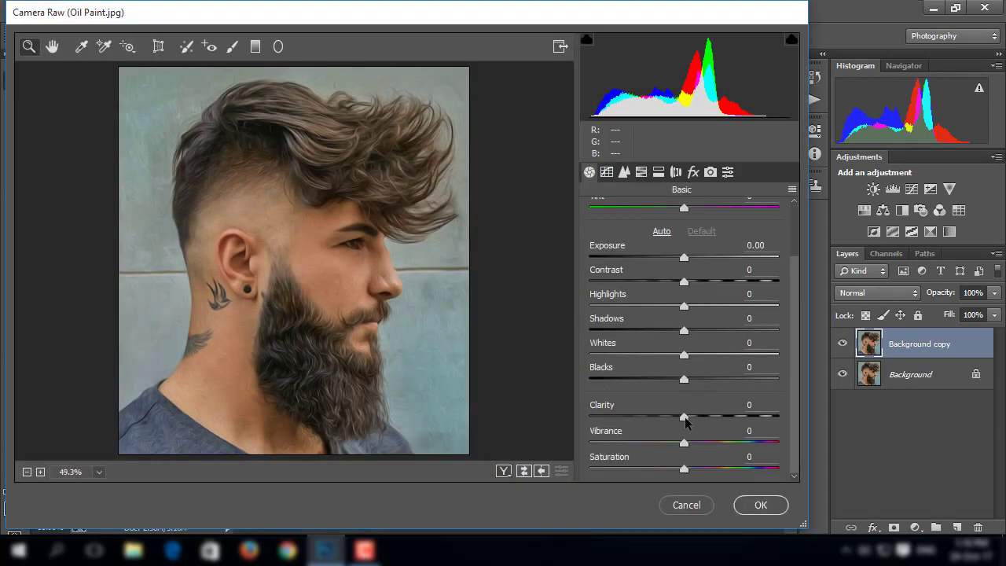
drag(684, 417, 728, 419)
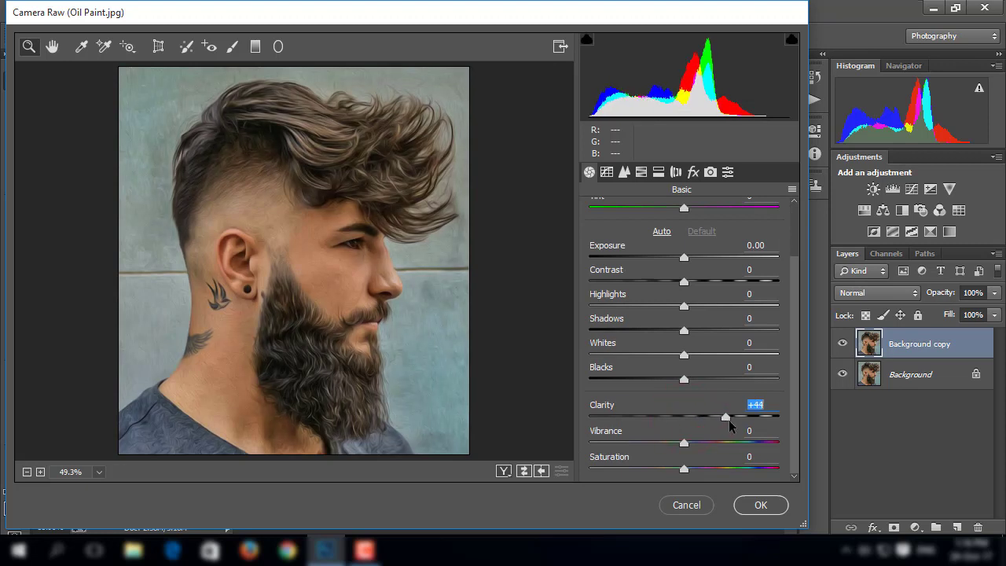
drag(729, 420, 743, 419)
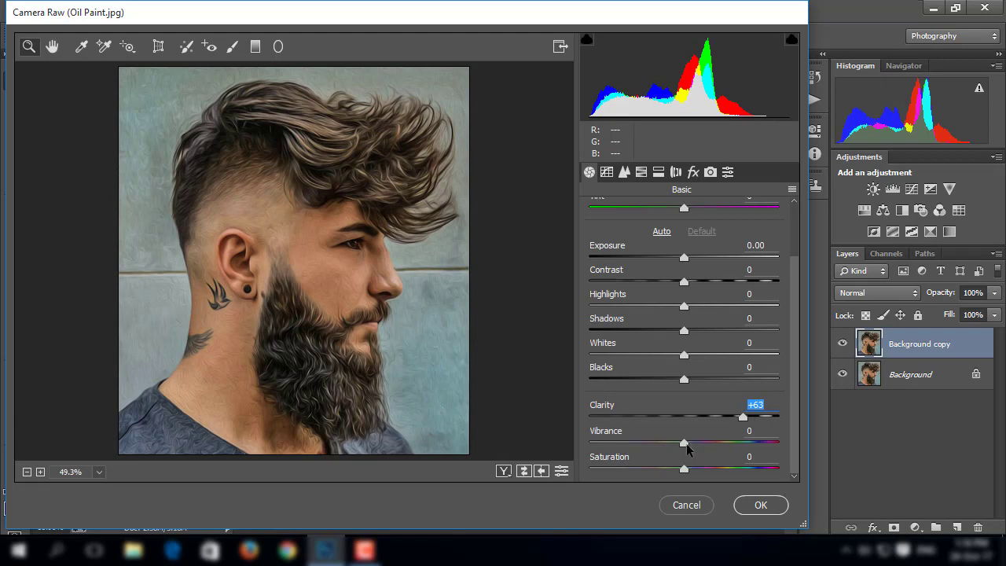
drag(685, 444, 698, 445)
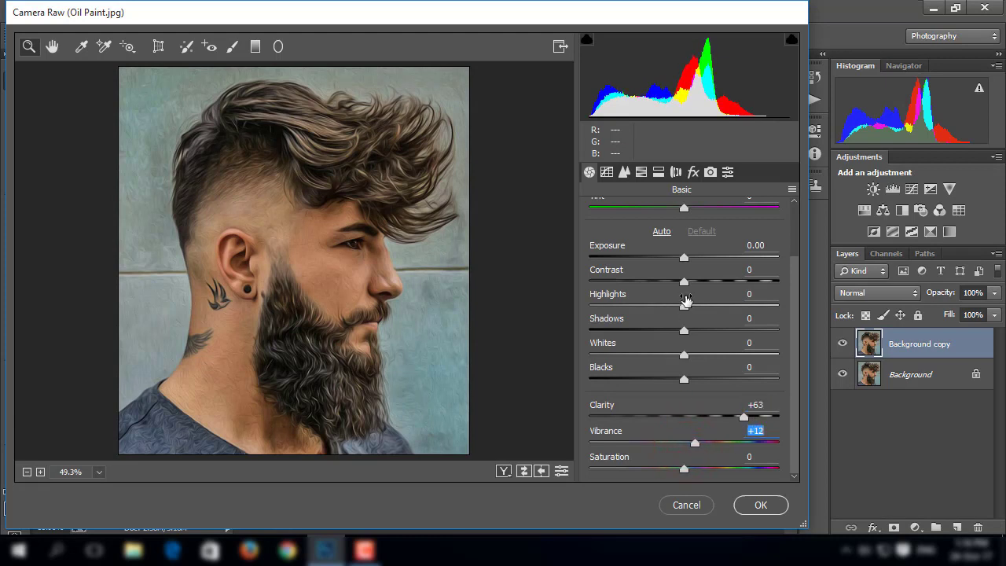
drag(684, 282, 694, 290)
mouse_move(688, 283)
mouse_down()
mouse_move(686, 304)
mouse_move(626, 311)
mouse_move(739, 335)
mouse_move(718, 332)
mouse_move(663, 356)
mouse_up()
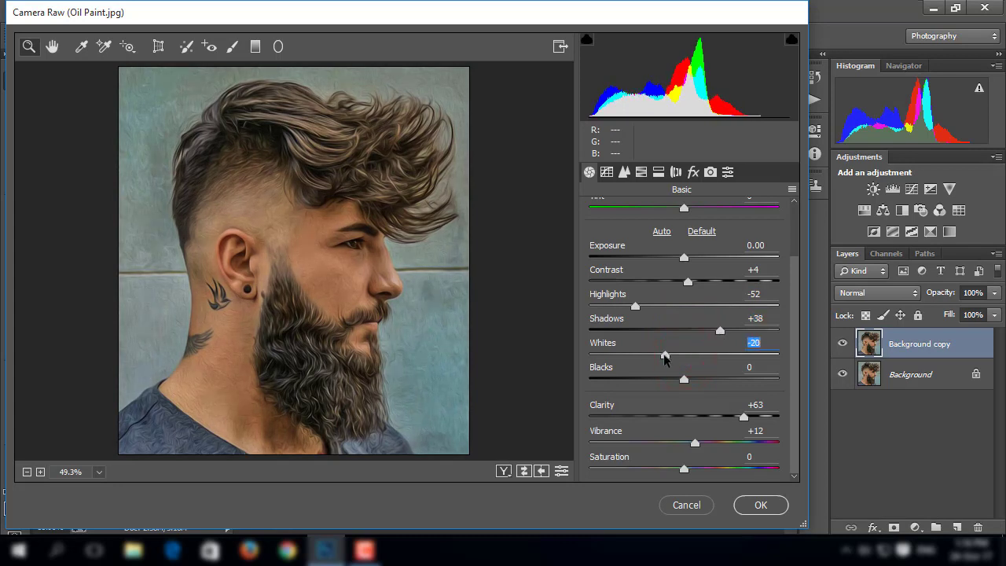
Raise sharpening Amount to 68 and add a little luminance noise reduction.
click(606, 172)
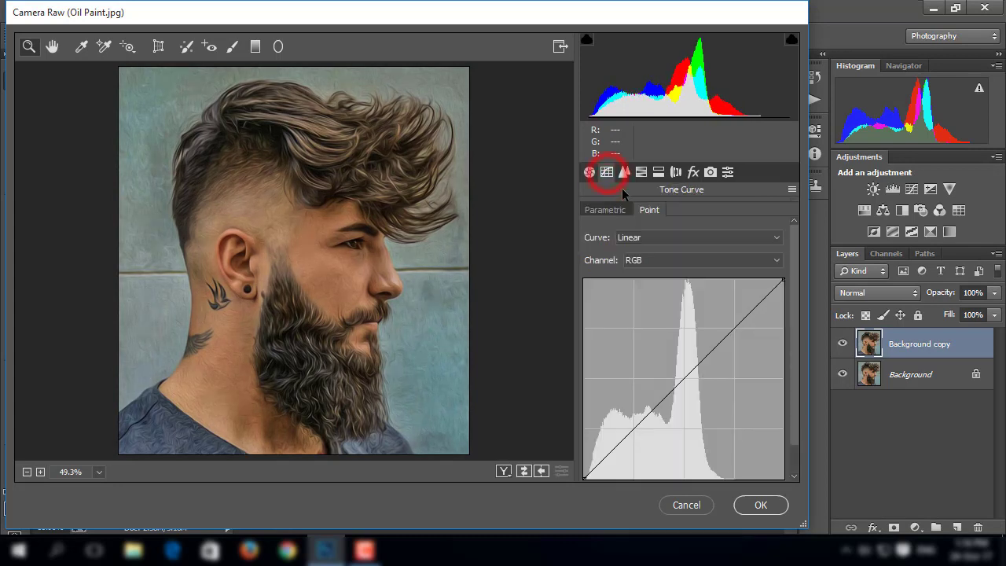
click(624, 172)
drag(590, 236, 675, 238)
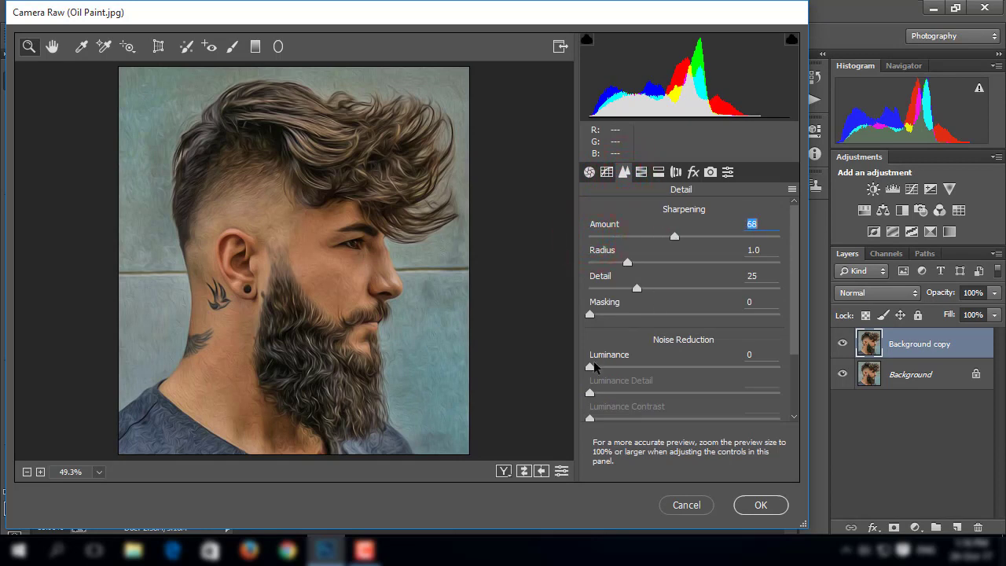
drag(590, 367, 605, 370)
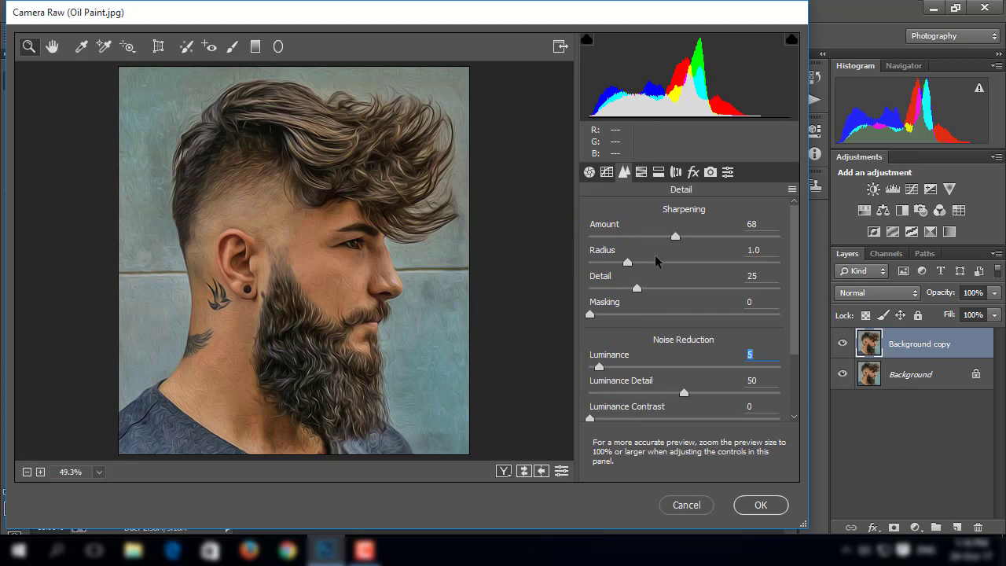
In HSL, brighten Oranges to +10 luminance and set Oranges saturation to -10.
click(641, 172)
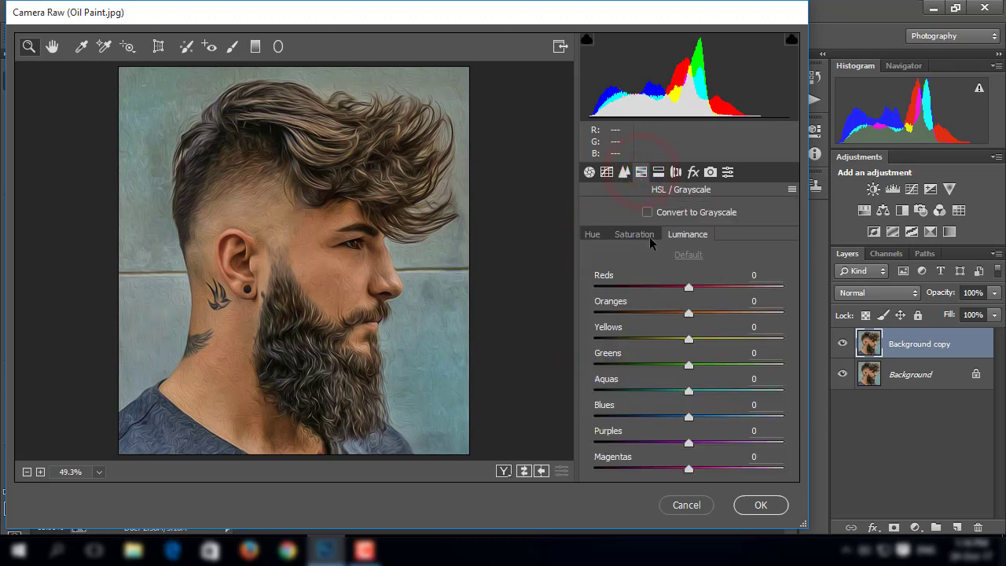
drag(688, 314, 697, 313)
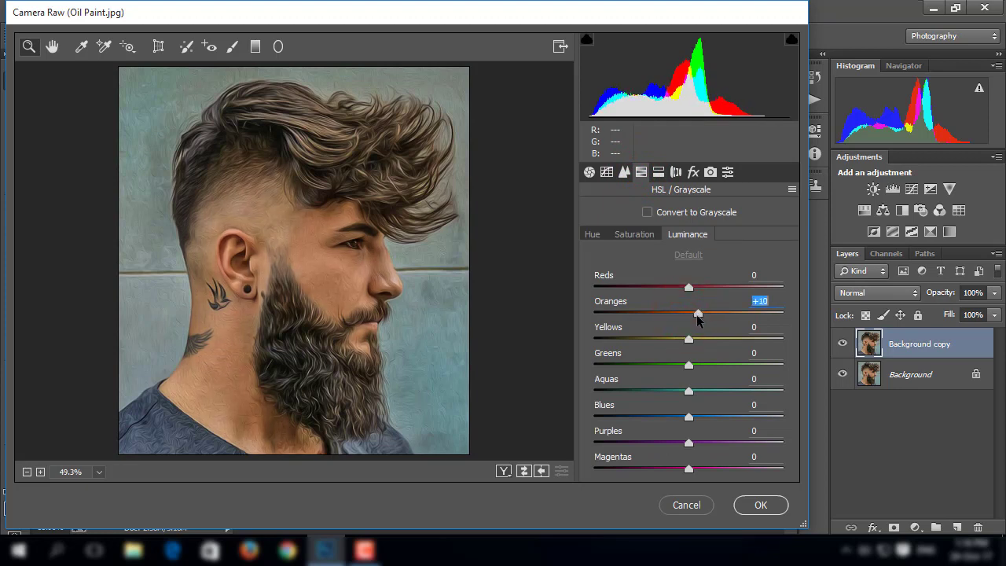
click(634, 234)
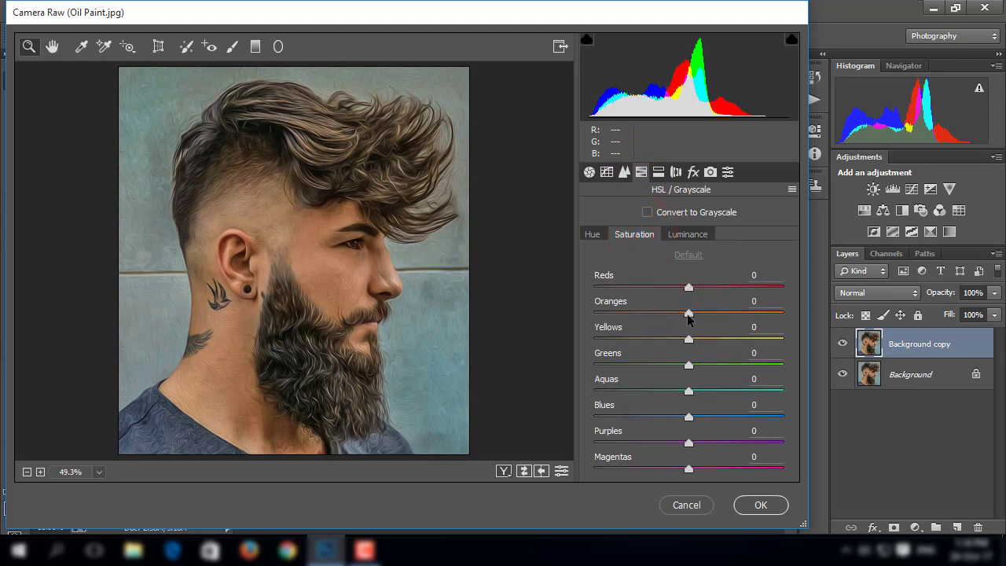
drag(681, 318, 682, 316)
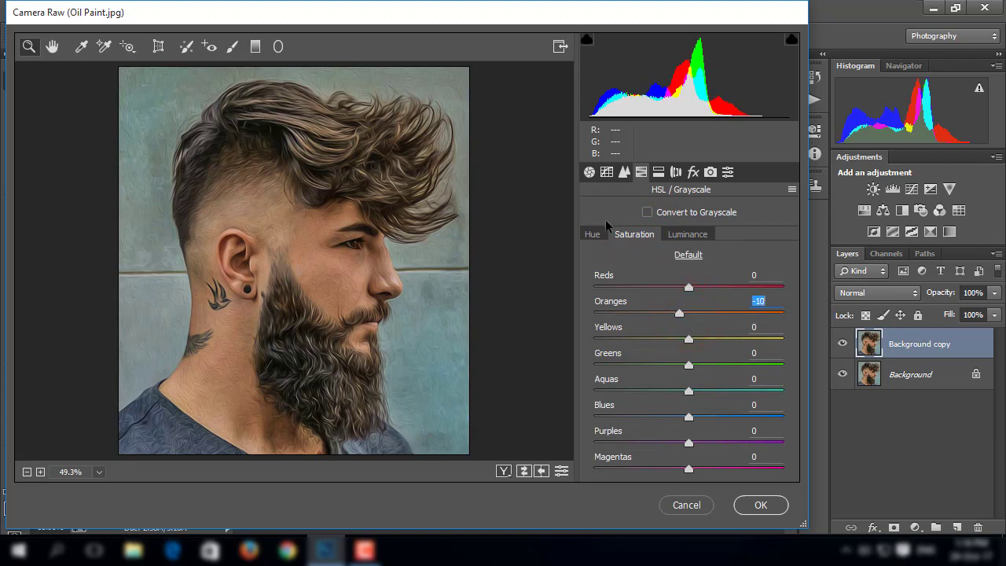
Add a lens-correction vignette with Amount -58 at midpoint 50.
click(660, 171)
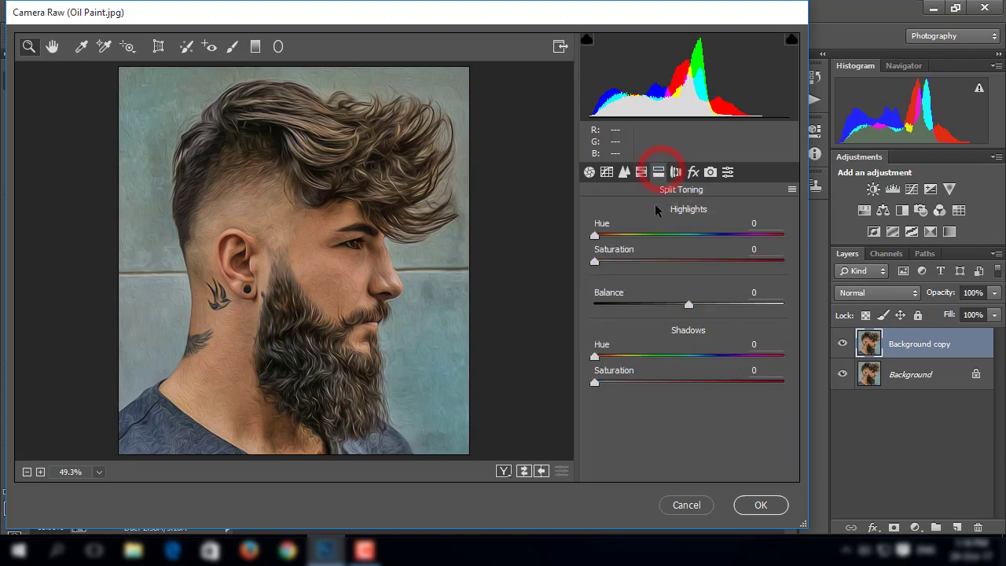
click(676, 171)
scroll(706, 342, down, 3)
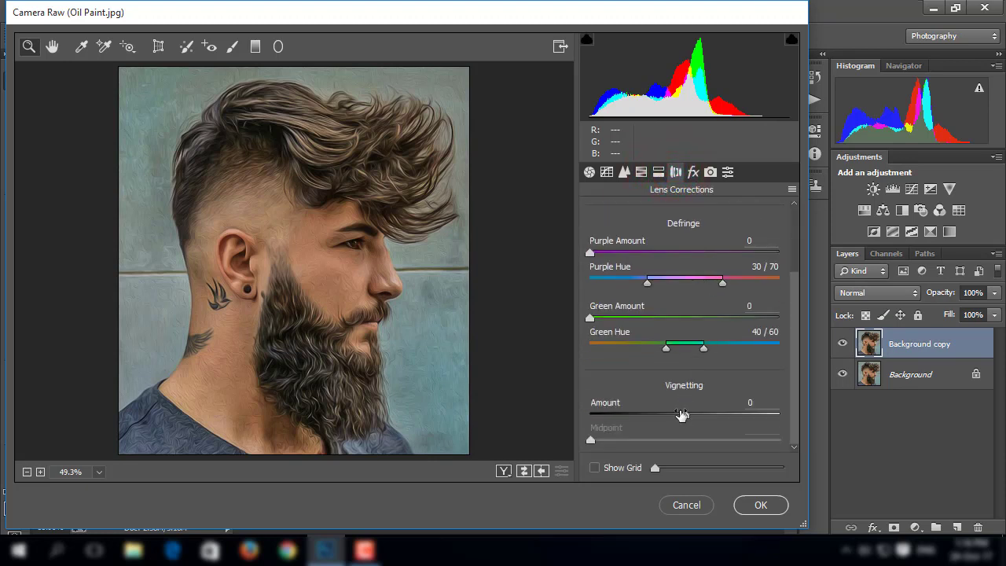
mouse_move(684, 415)
mouse_down()
mouse_move(613, 415)
mouse_move(629, 415)
mouse_up()
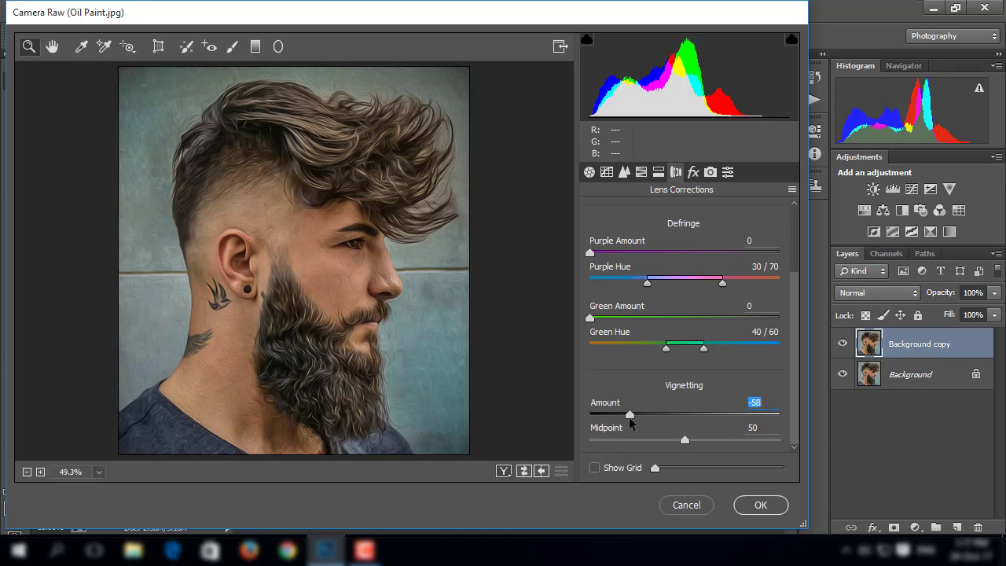
Apply the Camera Raw edits and toggle the copy's visibility to compare with the original.
click(758, 506)
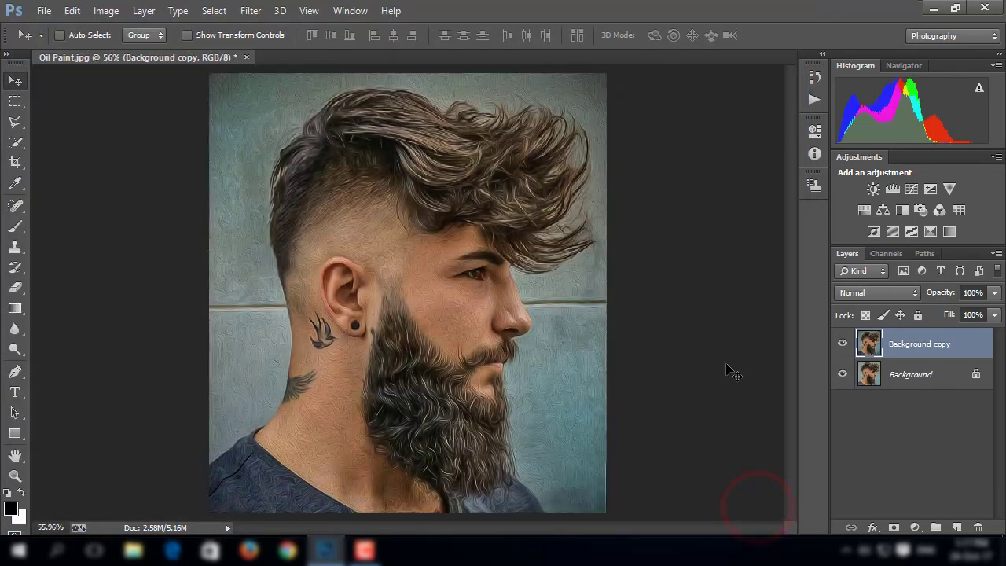
click(842, 344)
click(842, 345)
click(843, 344)
click(842, 344)
Merge Background copy down into Background, then duplicate Background again.
right_click(941, 352)
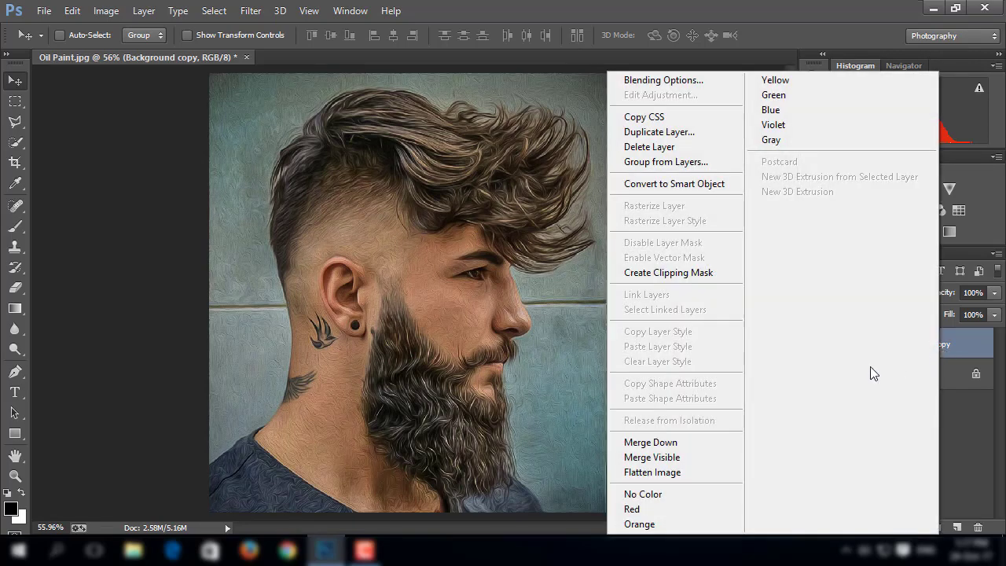
click(715, 437)
drag(930, 348, 956, 527)
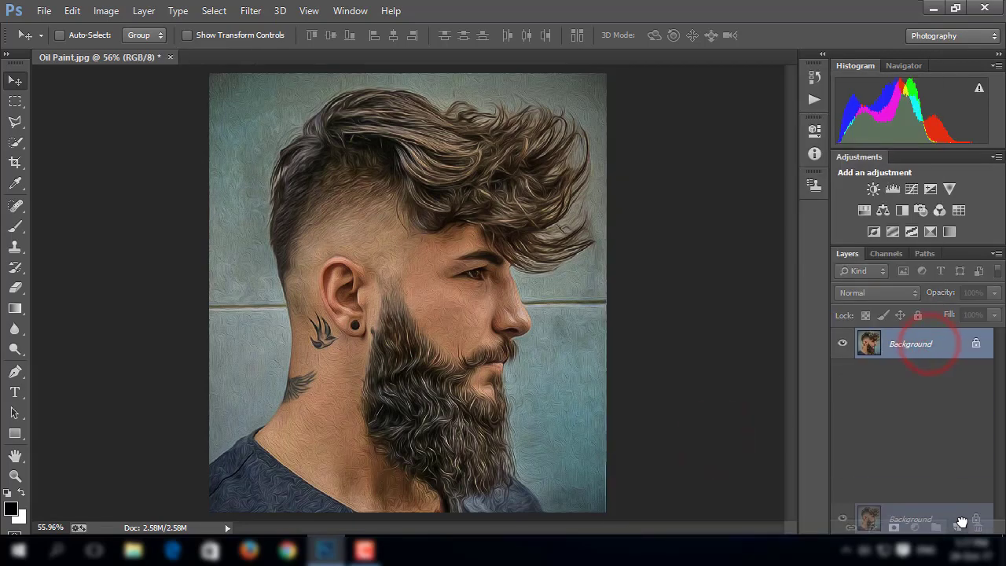
Apply Selective Color to Background copy: Reds Black -44, Cyan -1, Magenta -4; Blues Black -6.
click(106, 10)
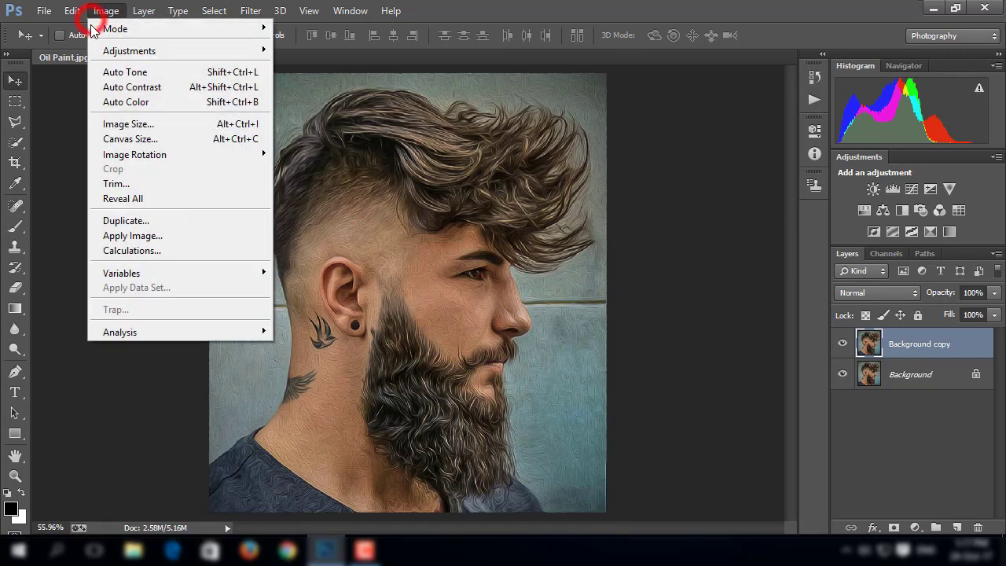
click(126, 50)
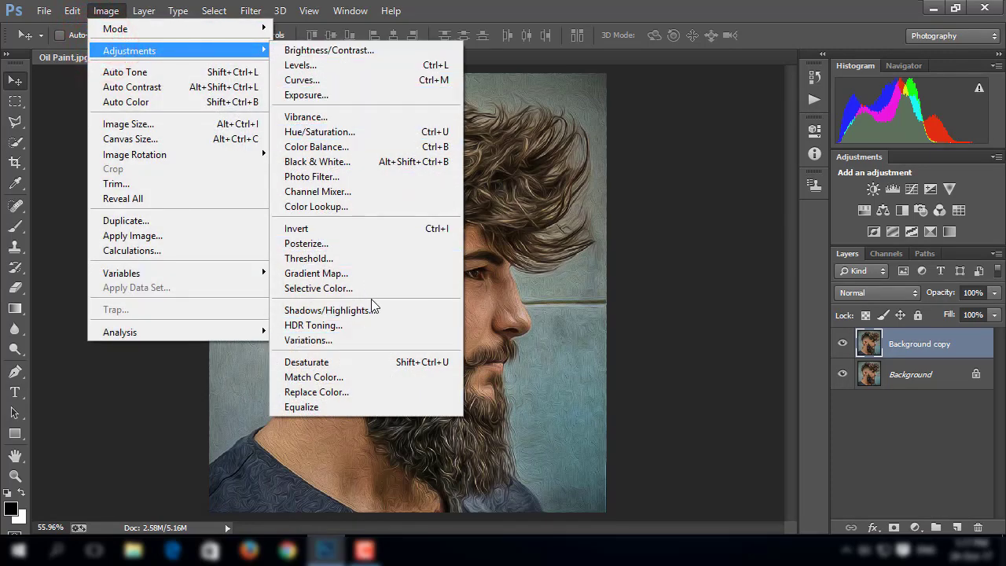
click(369, 288)
drag(466, 99, 746, 67)
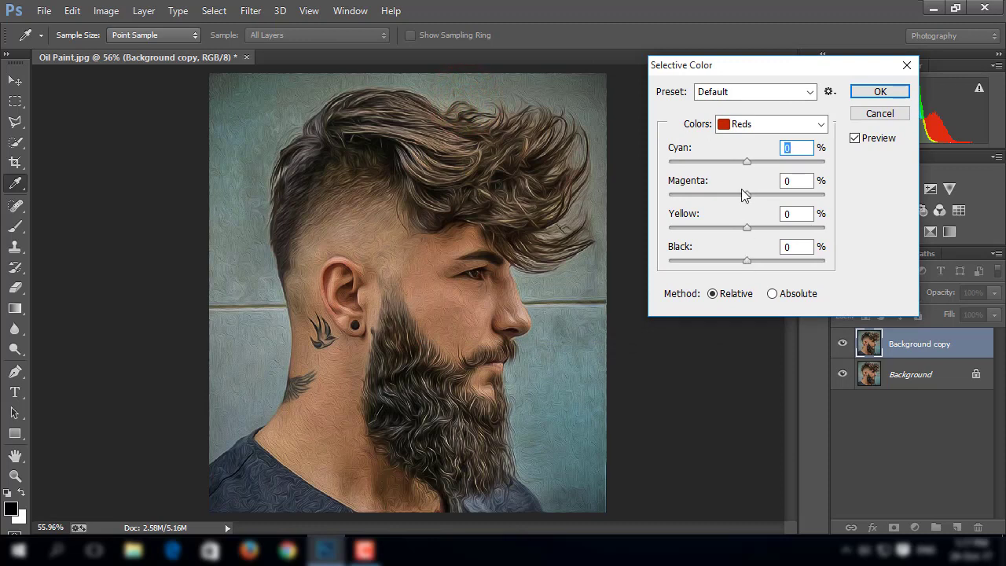
drag(747, 260, 707, 262)
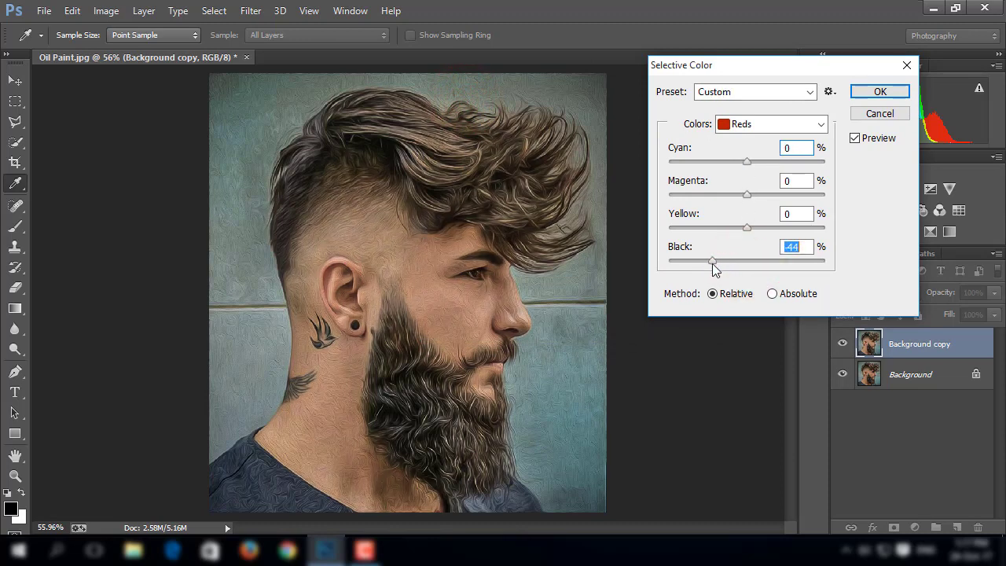
mouse_move(748, 162)
mouse_down()
mouse_move(762, 164)
mouse_move(745, 163)
mouse_move(743, 193)
mouse_up()
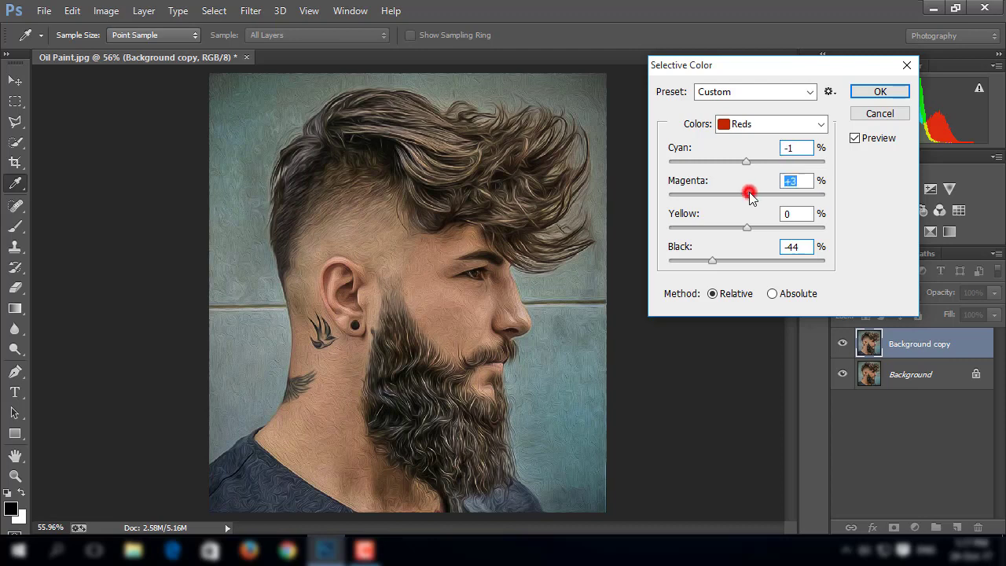
click(756, 126)
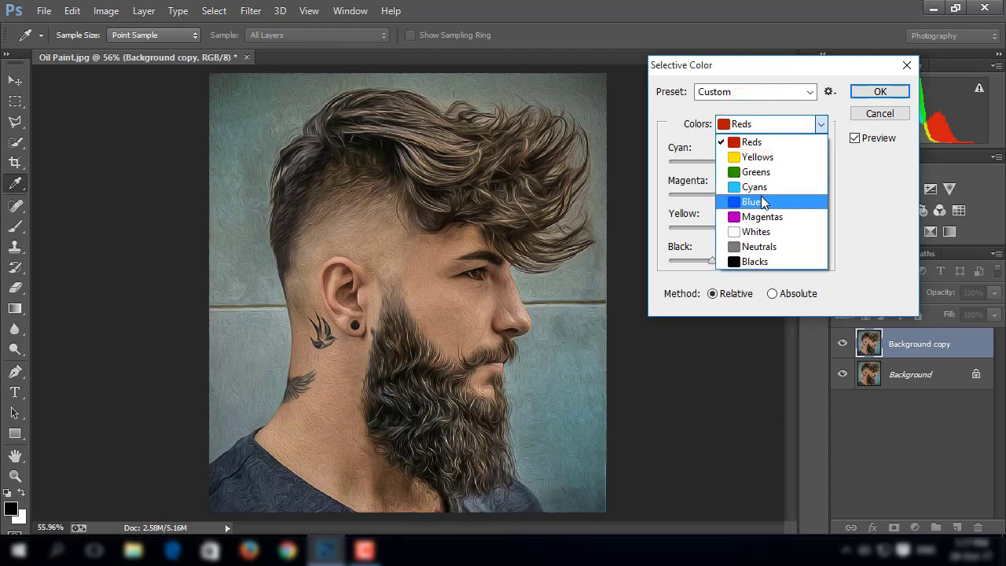
click(759, 202)
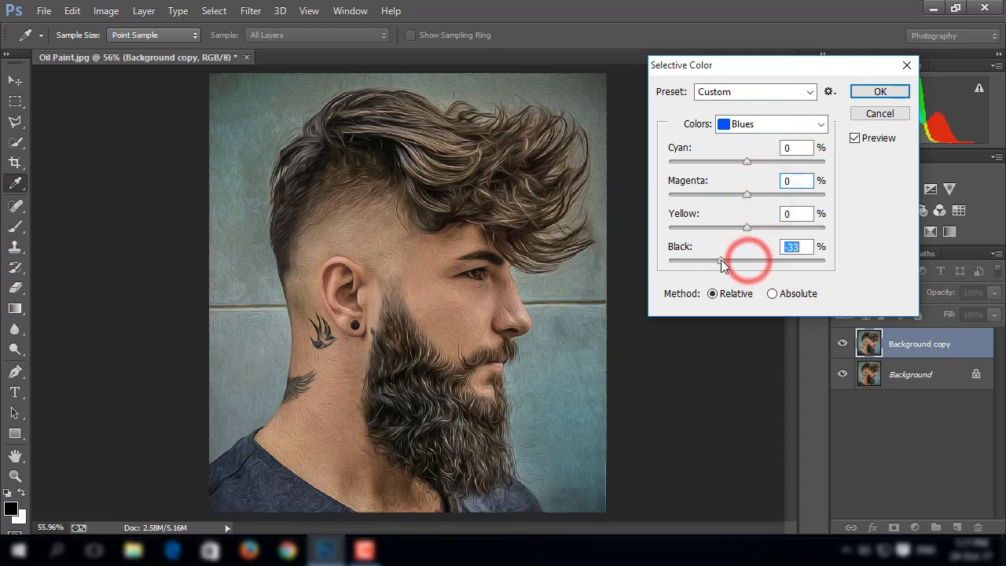
drag(748, 260, 770, 264)
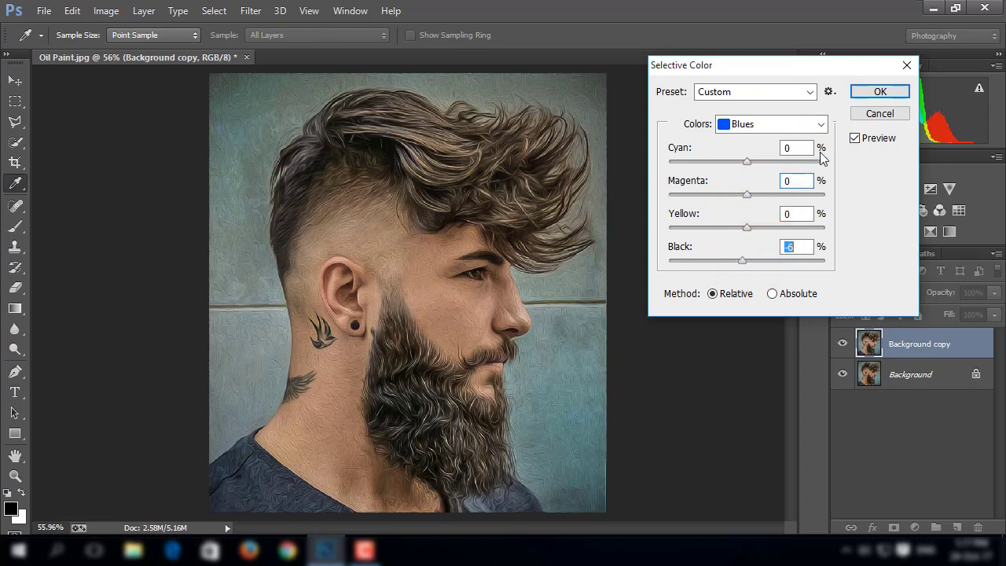
click(865, 92)
Compare the adjusted copy, merge it down into Background, and save the document.
click(837, 343)
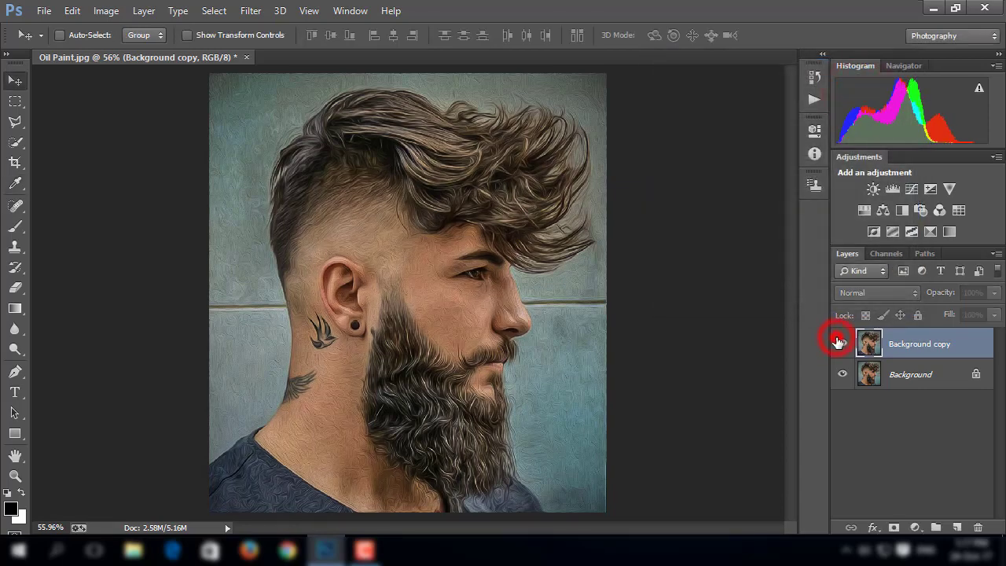
click(839, 343)
click(838, 343)
click(838, 343)
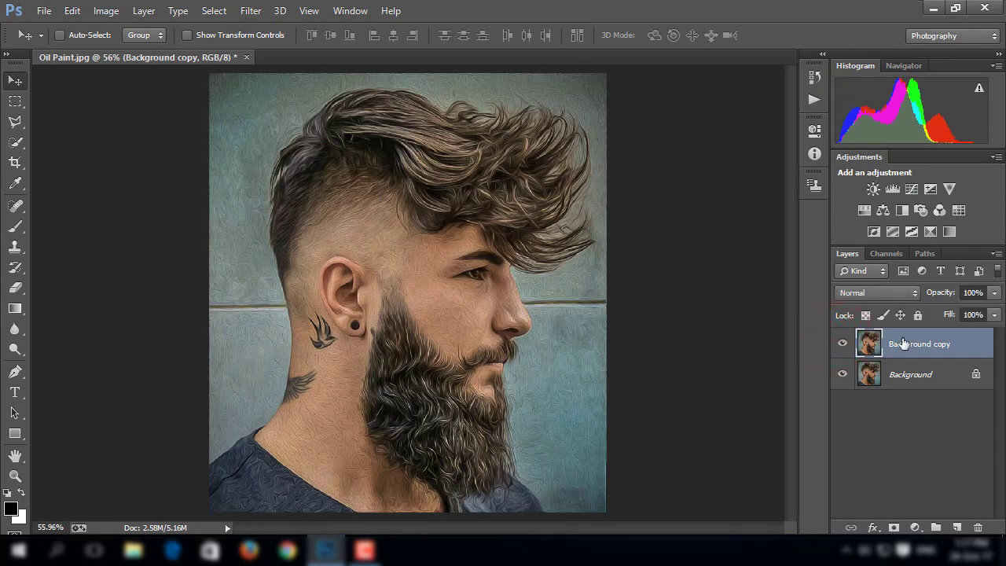
right_click(967, 354)
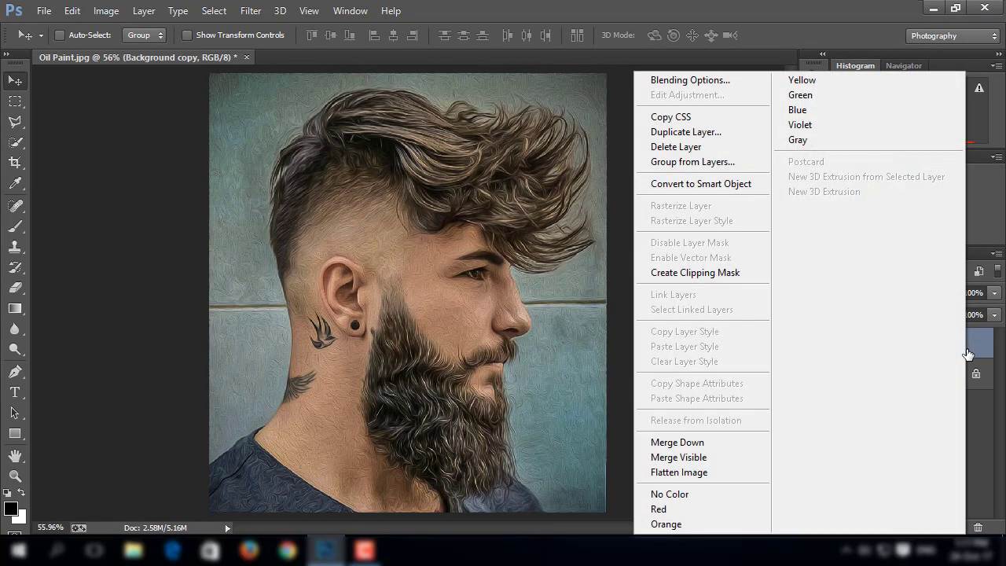
click(735, 442)
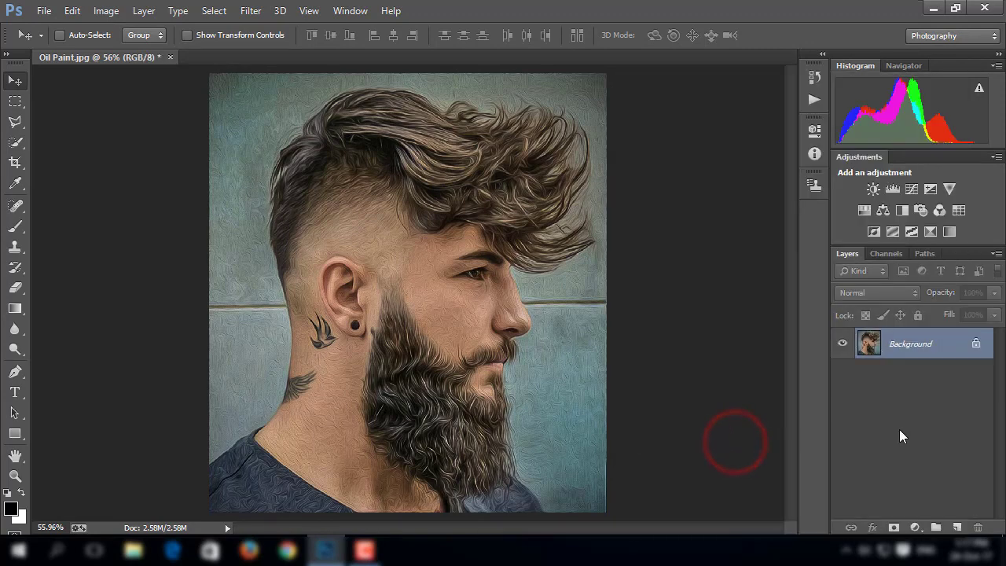
key(ctrl+s)
click(916, 526)
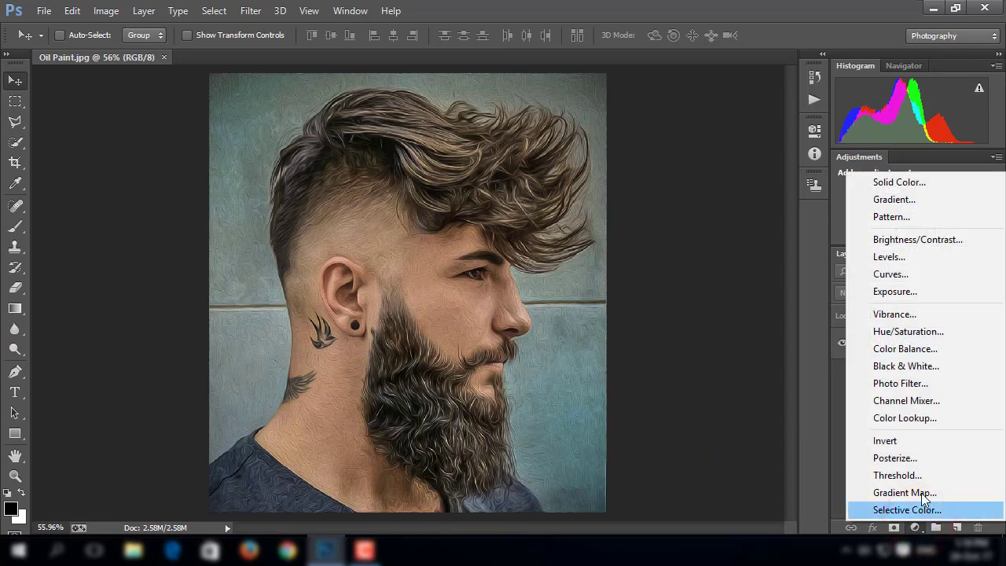
Add a Color Balance layer with midtones Red +23, Green +21, Yellow -20.
click(924, 349)
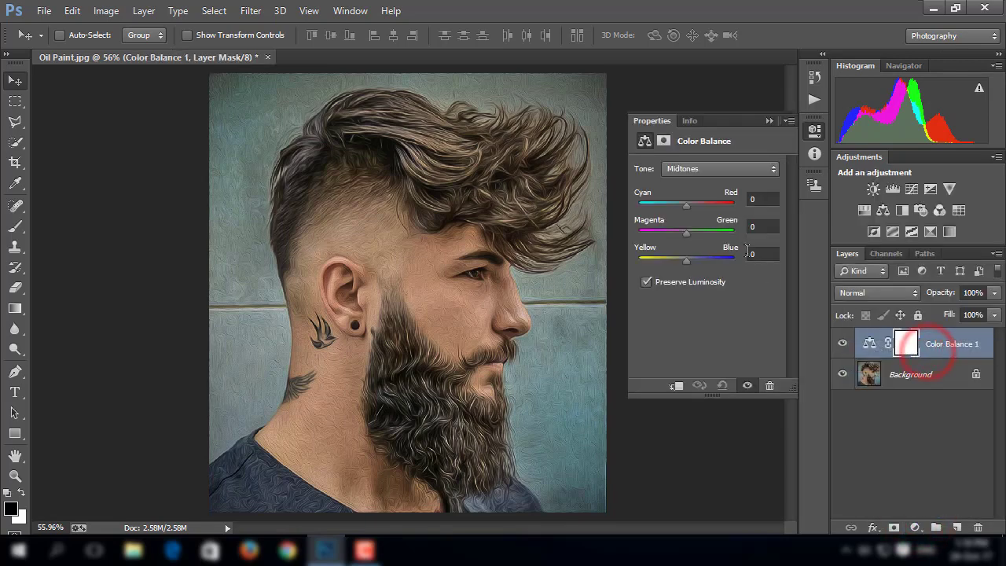
drag(687, 261, 680, 261)
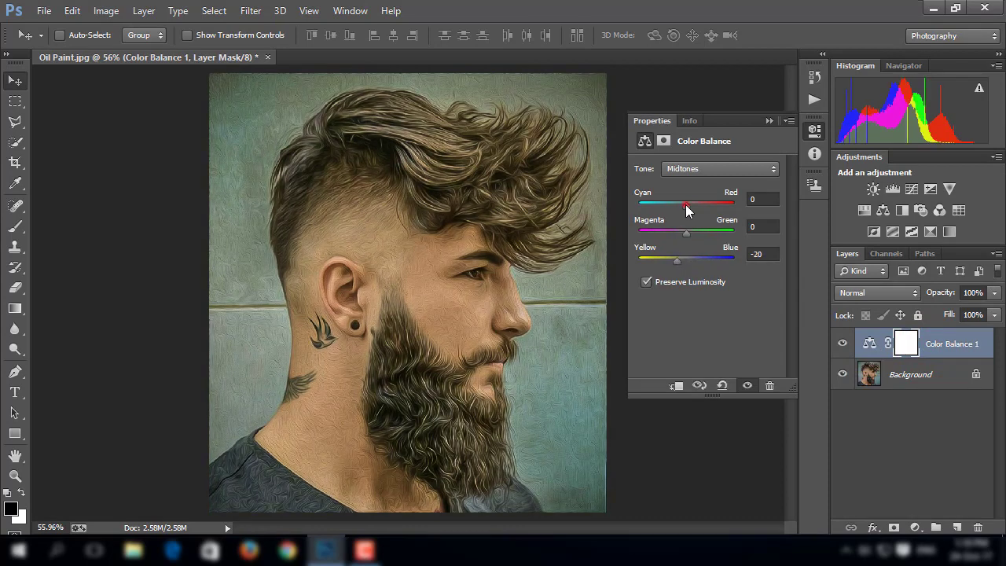
drag(686, 205, 674, 204)
drag(685, 233, 696, 233)
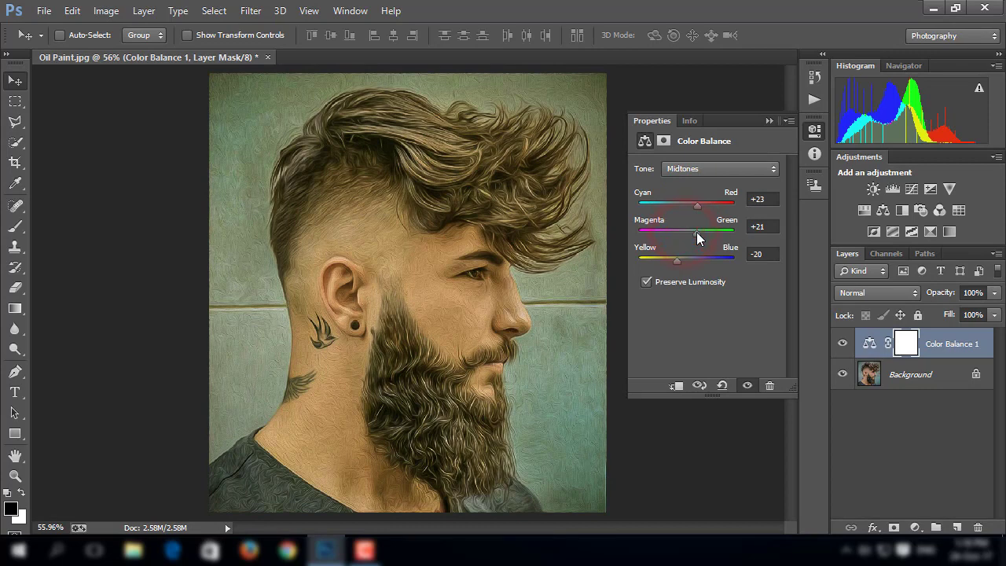
click(768, 123)
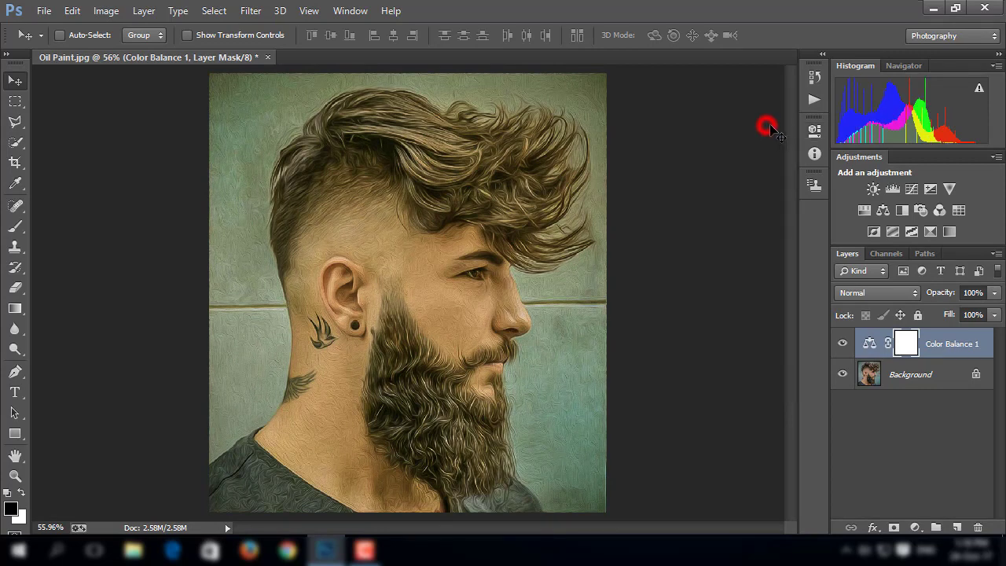
Lower the Color Balance 1 layer opacity to 27% and compare the result.
click(994, 293)
drag(980, 315, 936, 315)
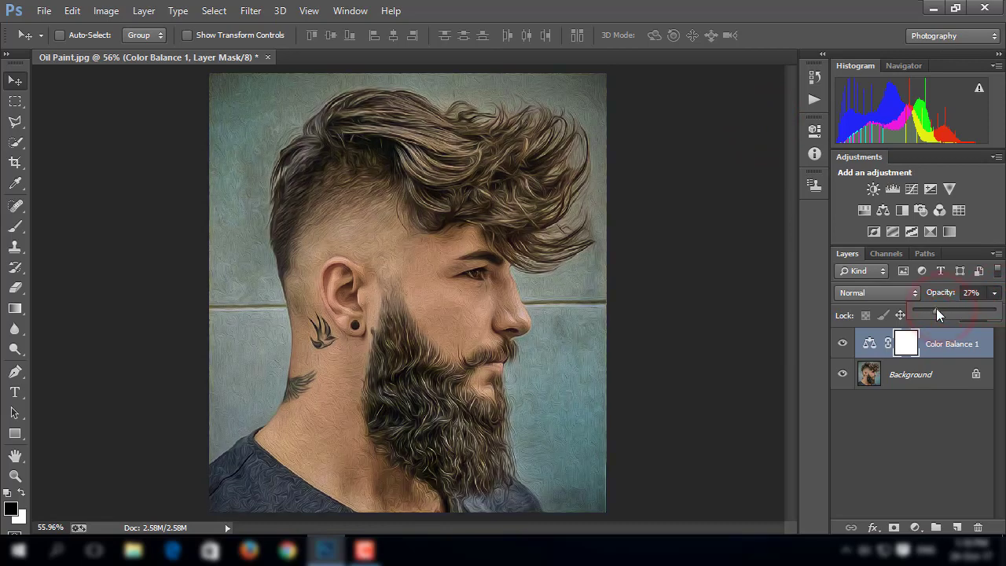
click(954, 343)
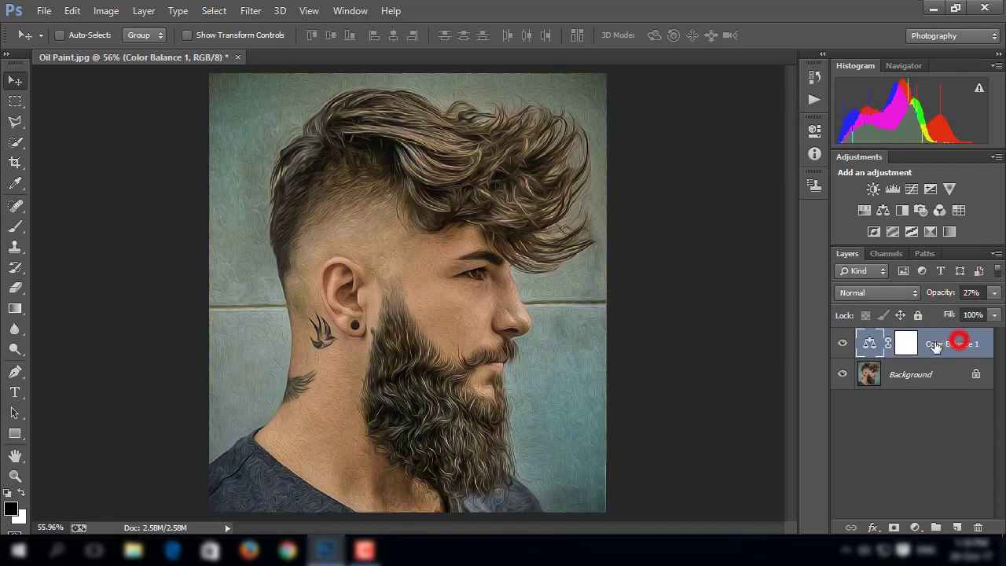
click(842, 346)
click(868, 344)
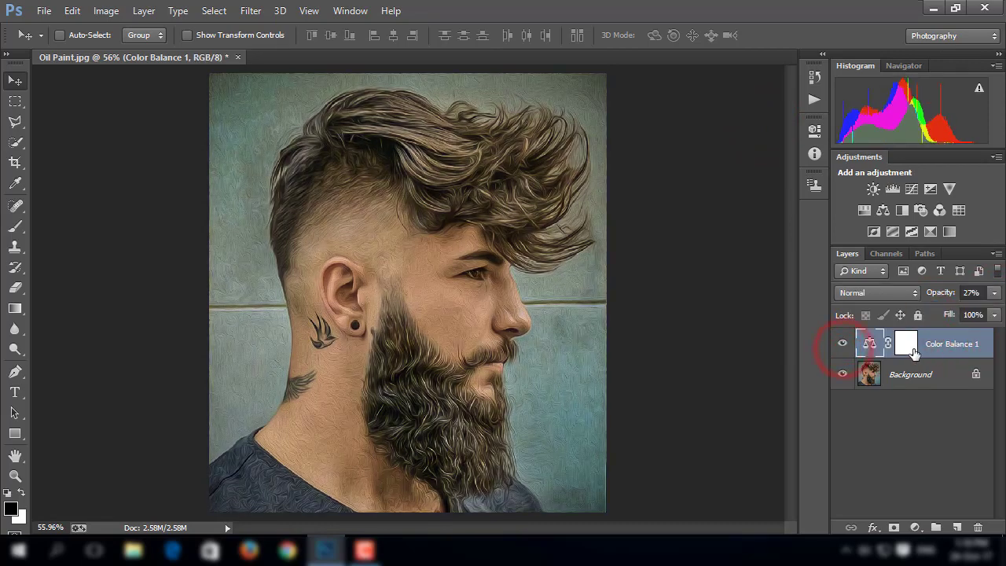